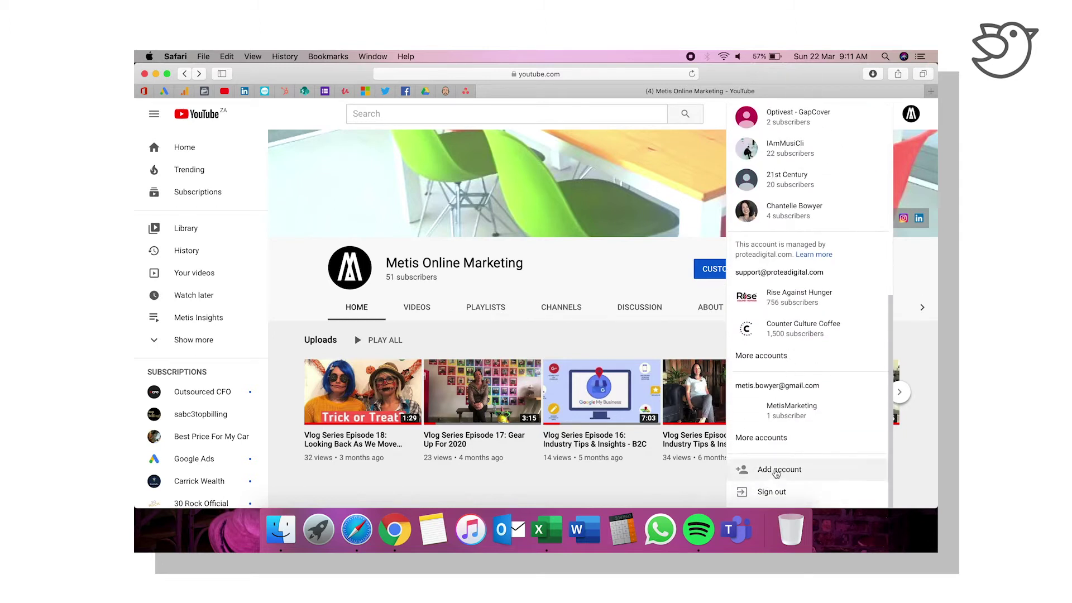
Step: Start adding another Google account from the YouTube avatar menu
click(775, 471)
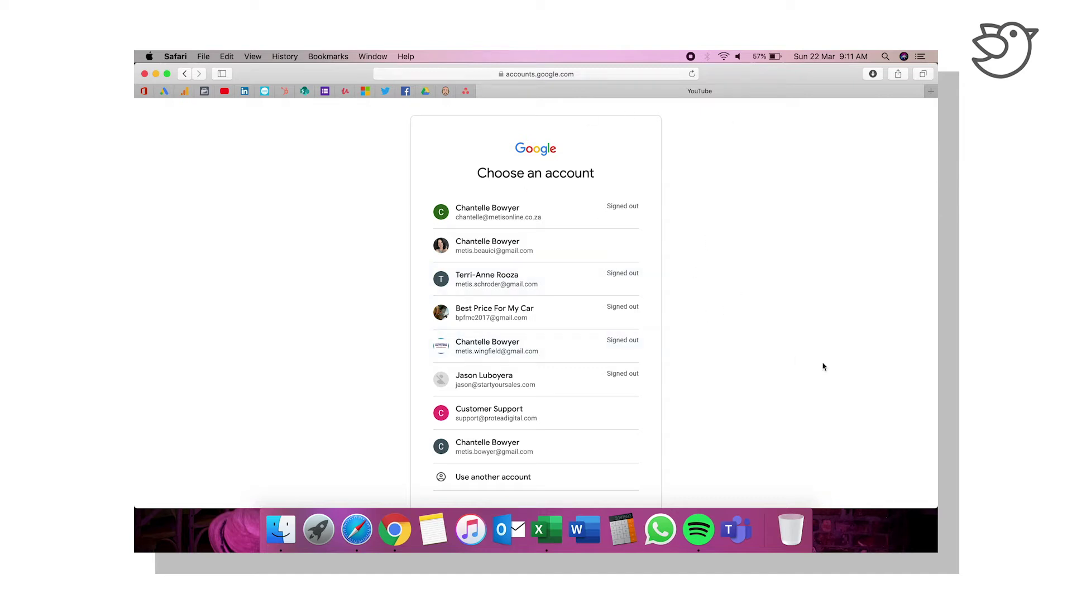
Step: Sign in with an unlisted Google account by entering its e-mail address and continuing
scroll(823, 366, down, 2)
click(479, 431)
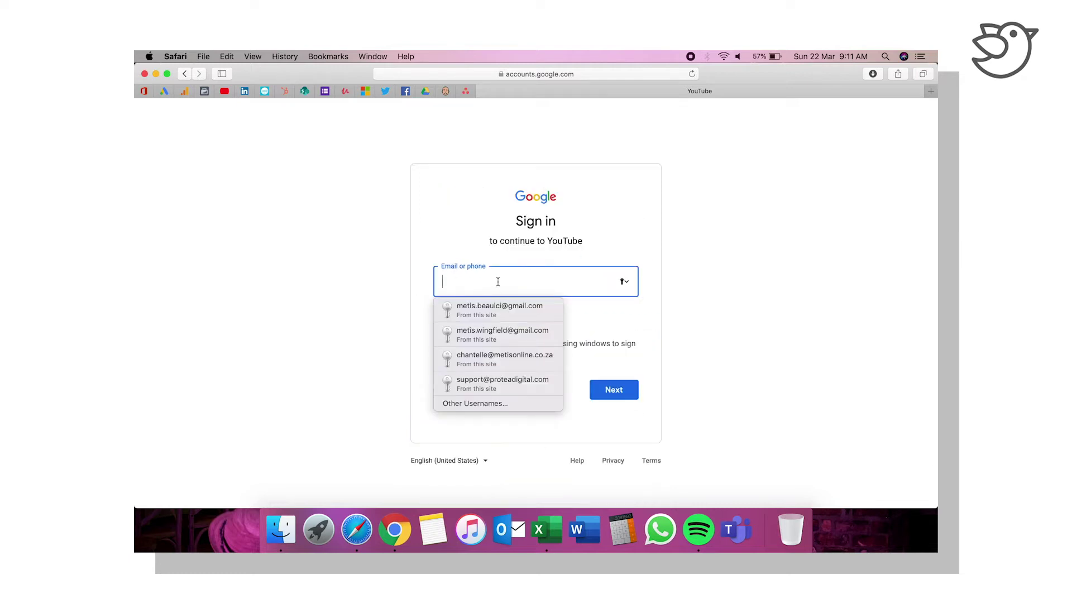
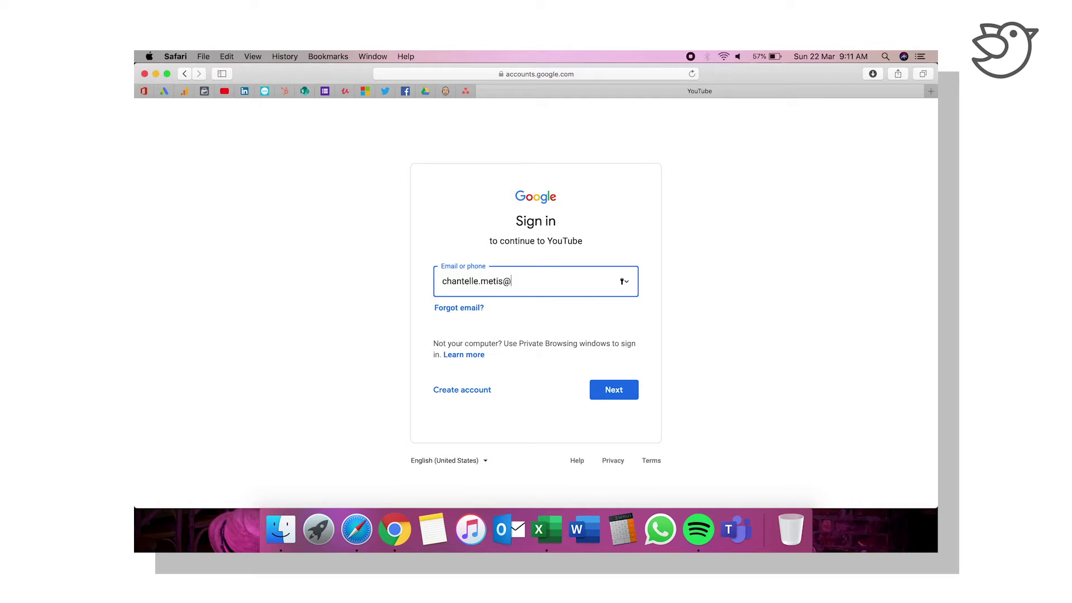
click(617, 396)
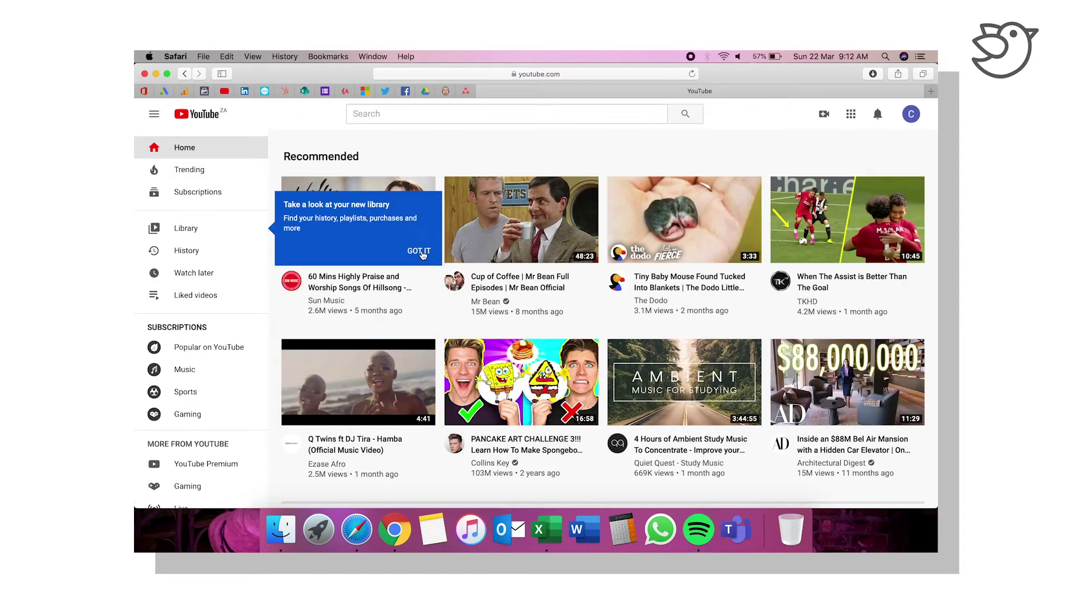
Step: Dismiss the new library tip, browse the home page, and open the new account's menu
click(419, 251)
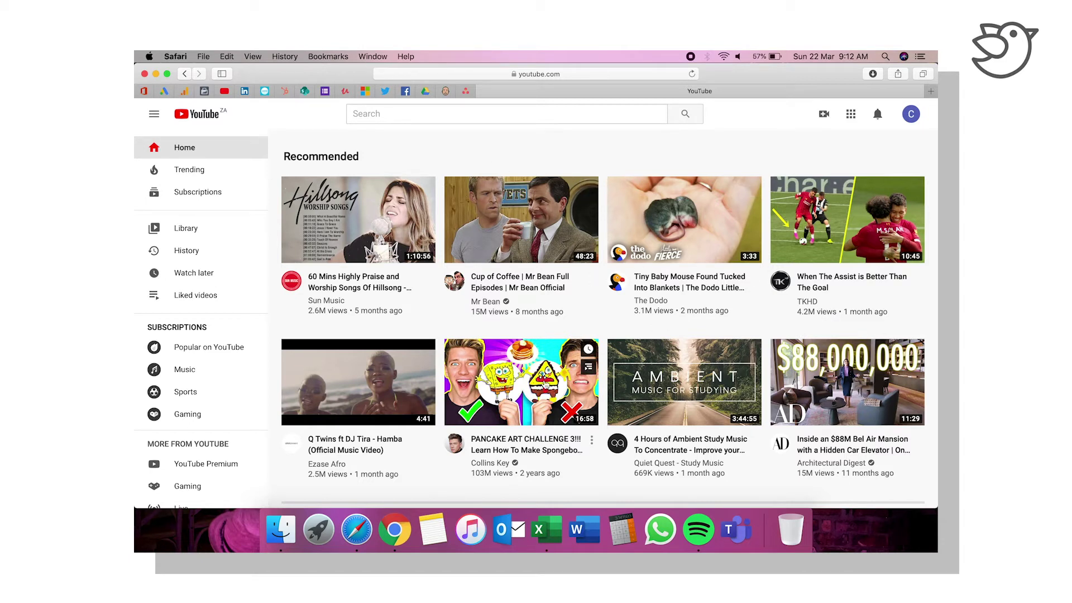
scroll(545, 333, down, 5)
scroll(545, 384, down, 12)
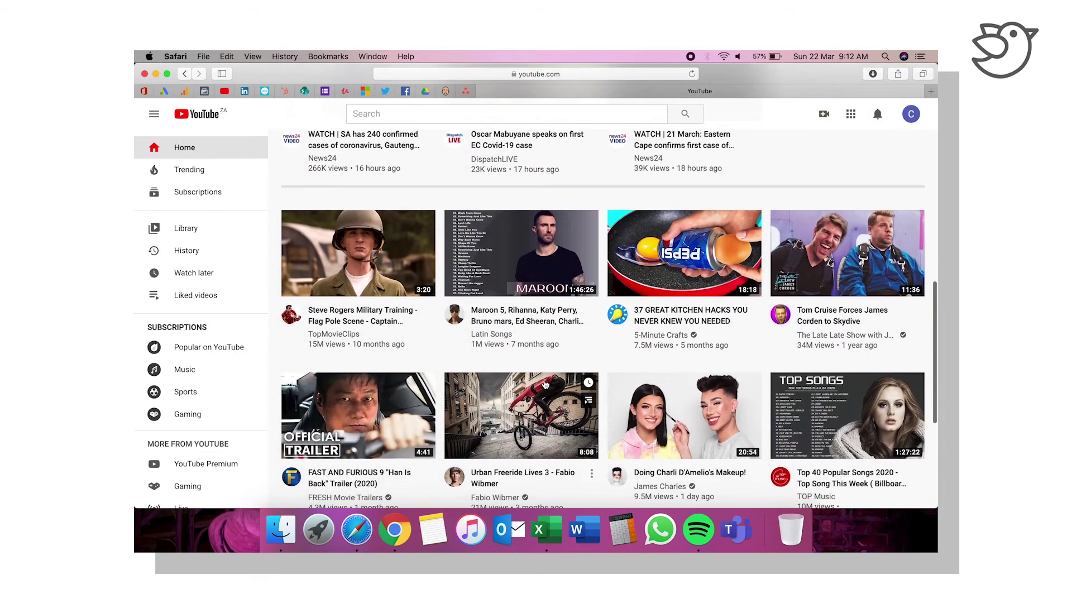
scroll(545, 384, up, 15)
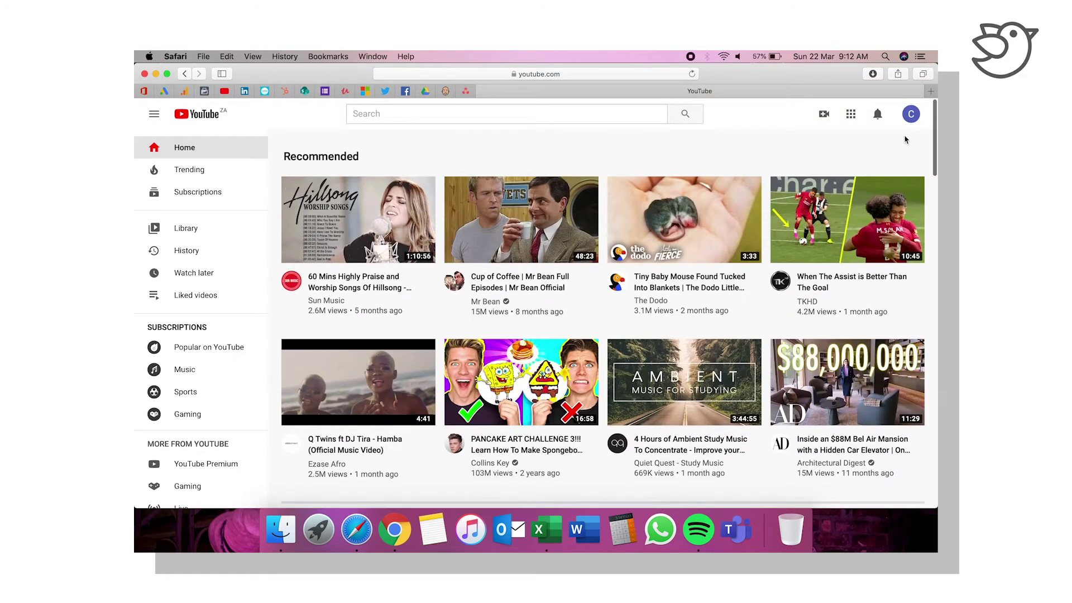
click(911, 115)
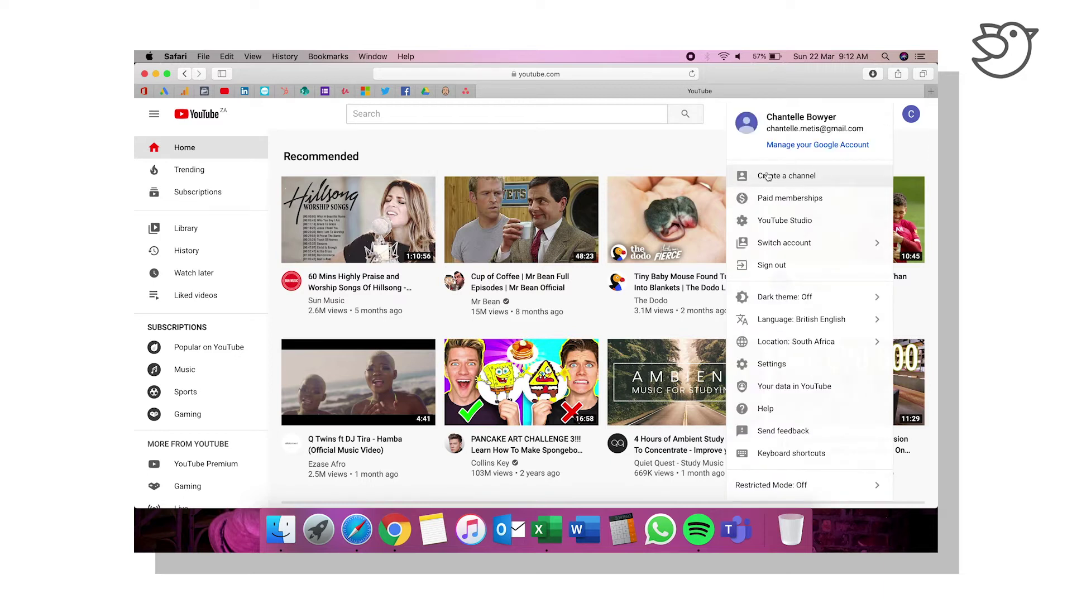
Step: Start creating a channel and choose the Use a custom name option
click(840, 182)
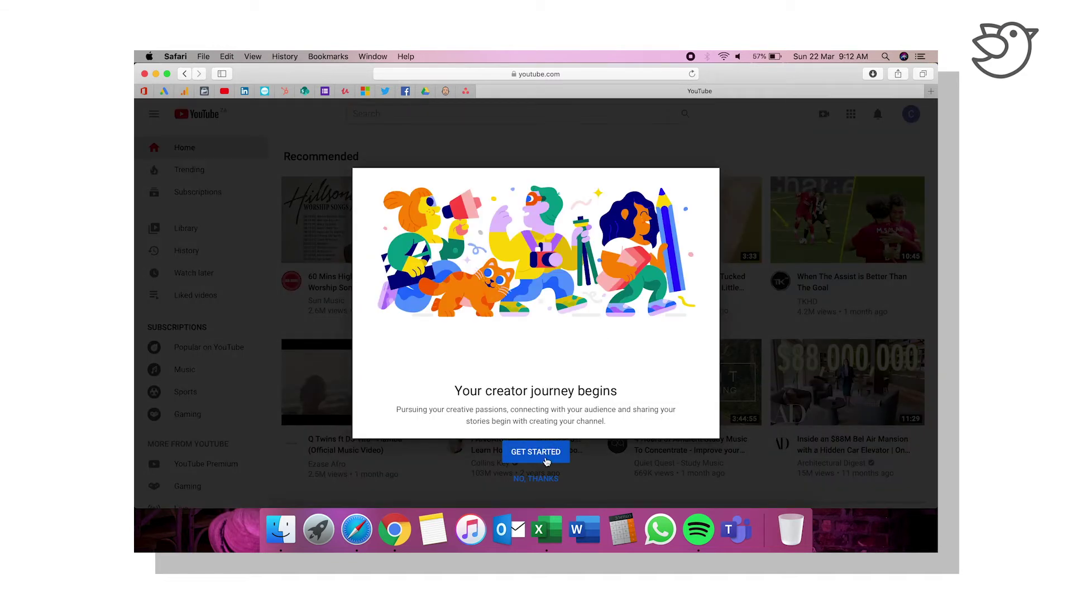
click(536, 451)
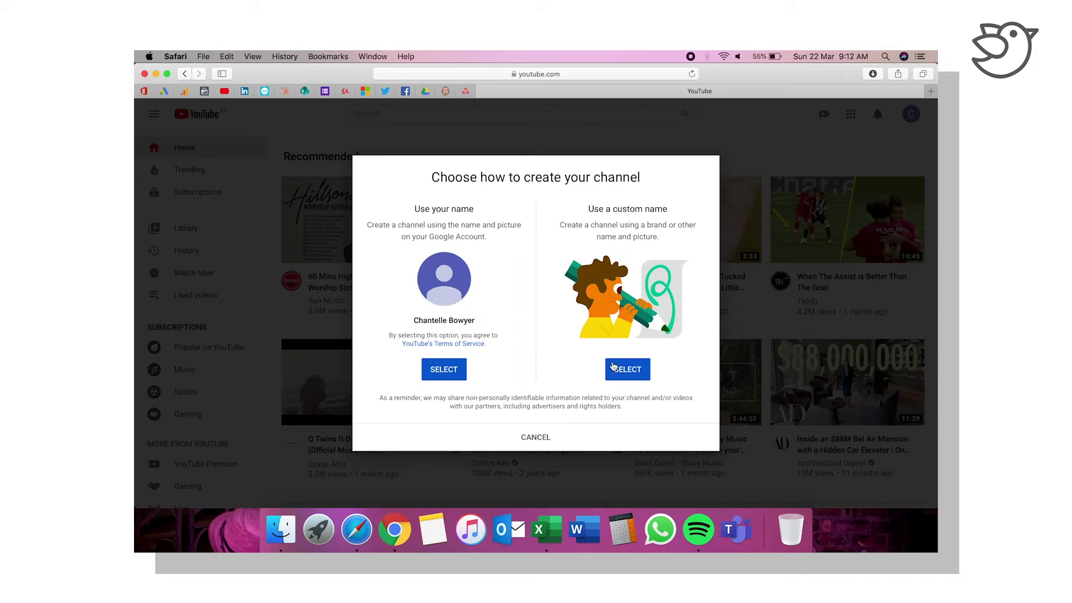
click(634, 373)
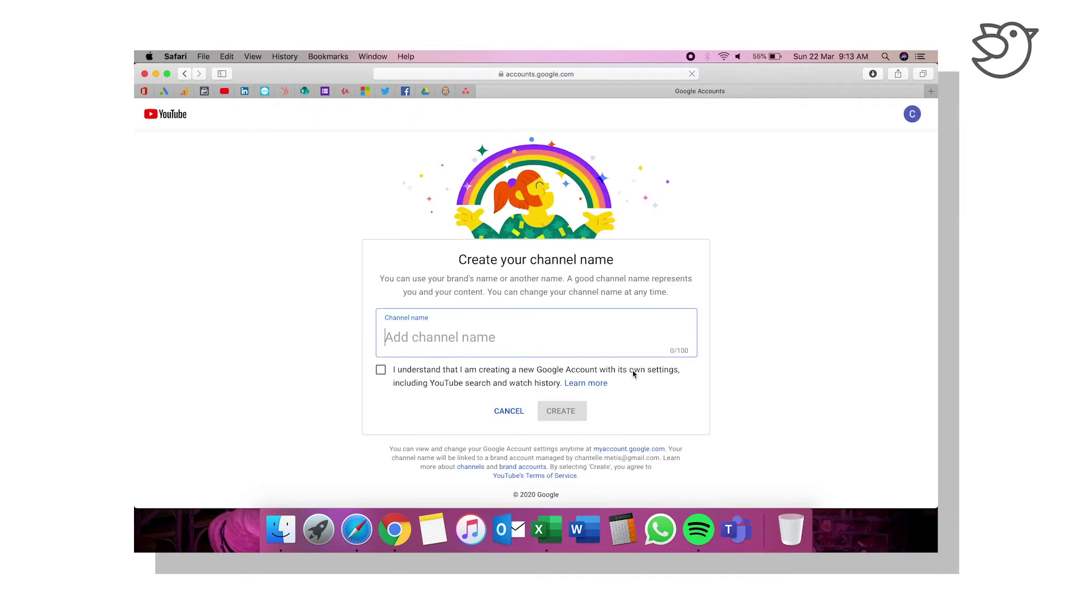
Step: Name the channel 'Metis Accelerator', acknowledge the brand account notice, and create it
text(Metis Accelera)
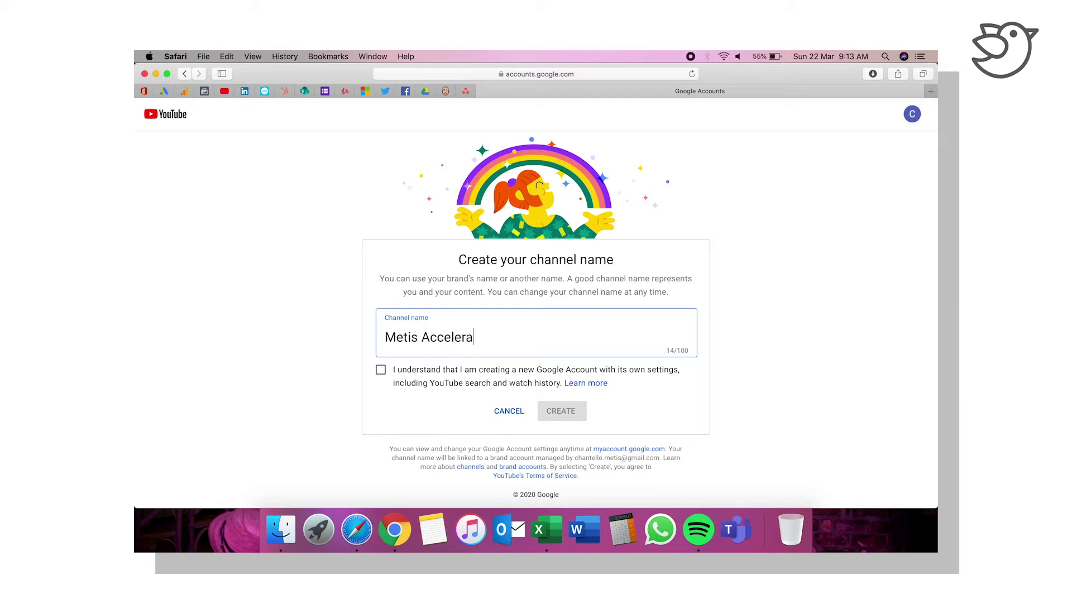
text(tior)
click(380, 370)
click(557, 411)
click(585, 383)
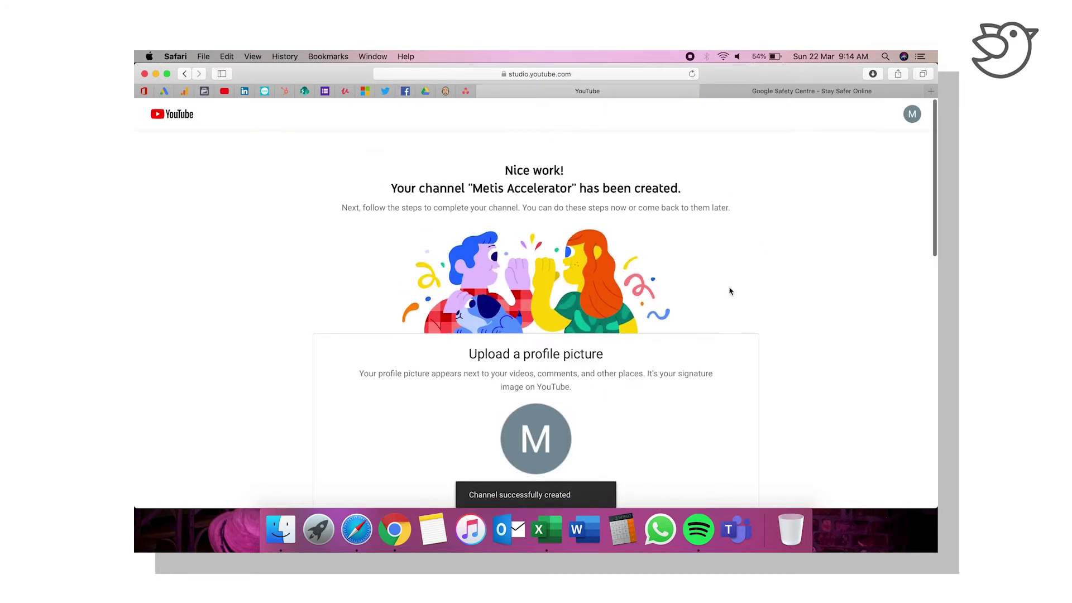
Step: Review the channel setup page, including the description field, and defer setup until later
scroll(728, 291, down, 3)
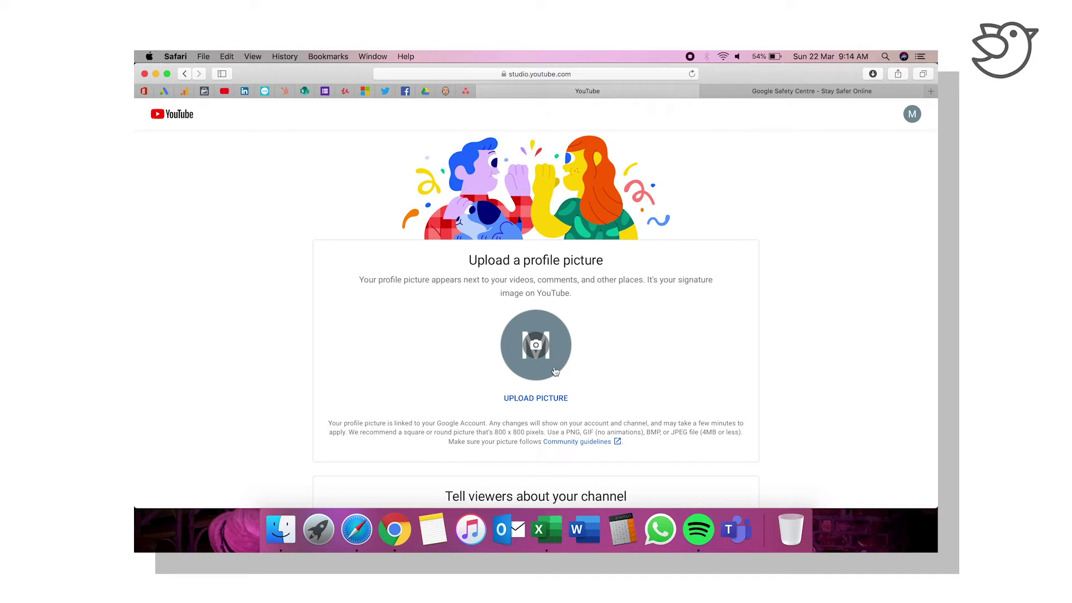
scroll(697, 390, down, 3)
scroll(697, 392, down, 5)
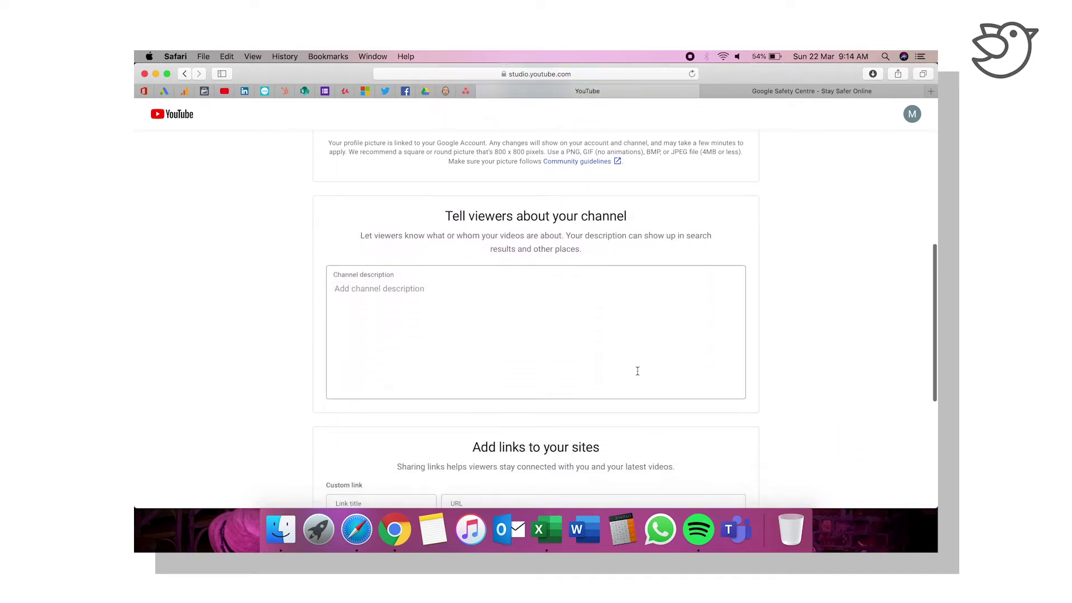
click(372, 290)
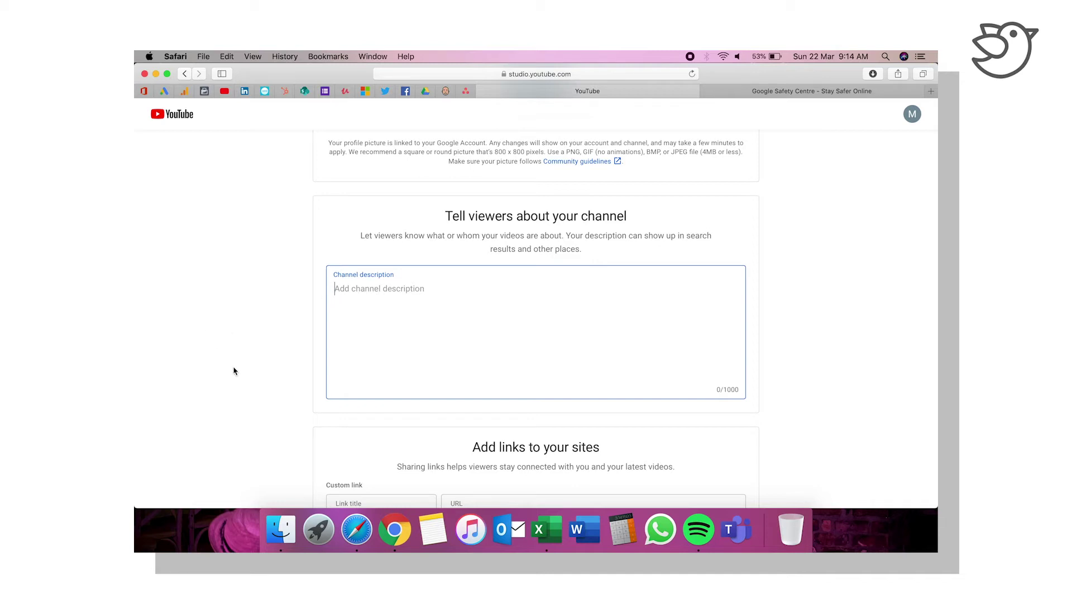
scroll(233, 369, down, 5)
scroll(233, 371, down, 1)
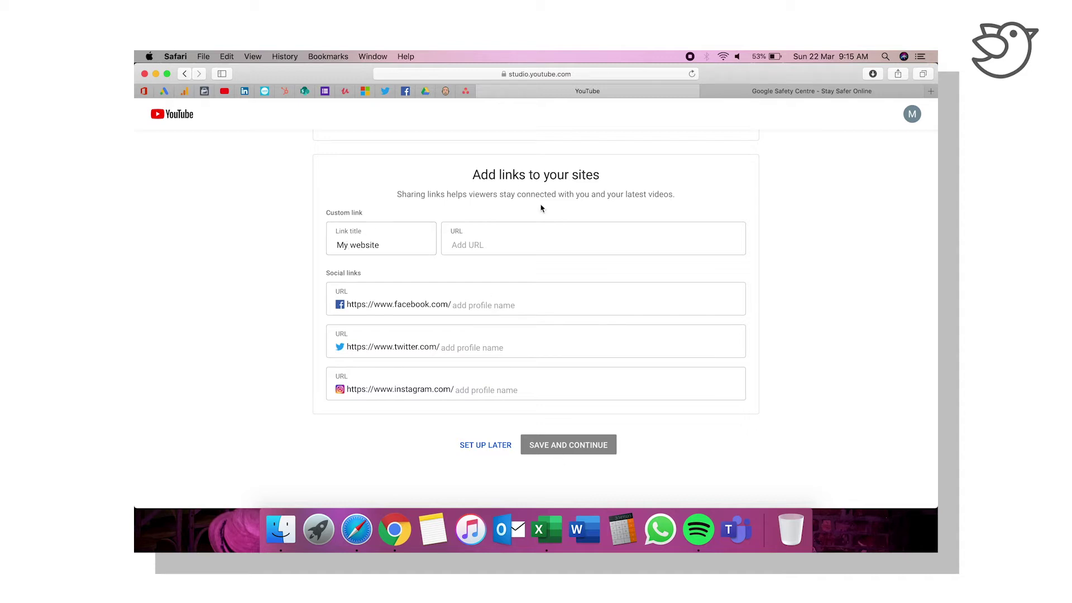
click(482, 450)
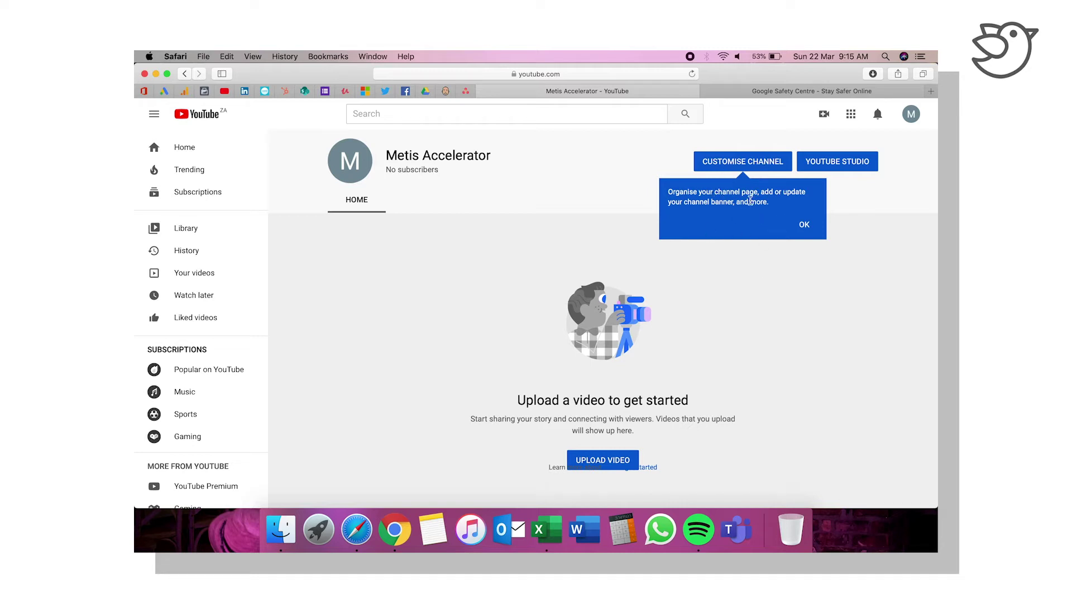
Step: Open channel customisation and browse the empty About, Videos and Playlists sections
click(807, 224)
click(762, 162)
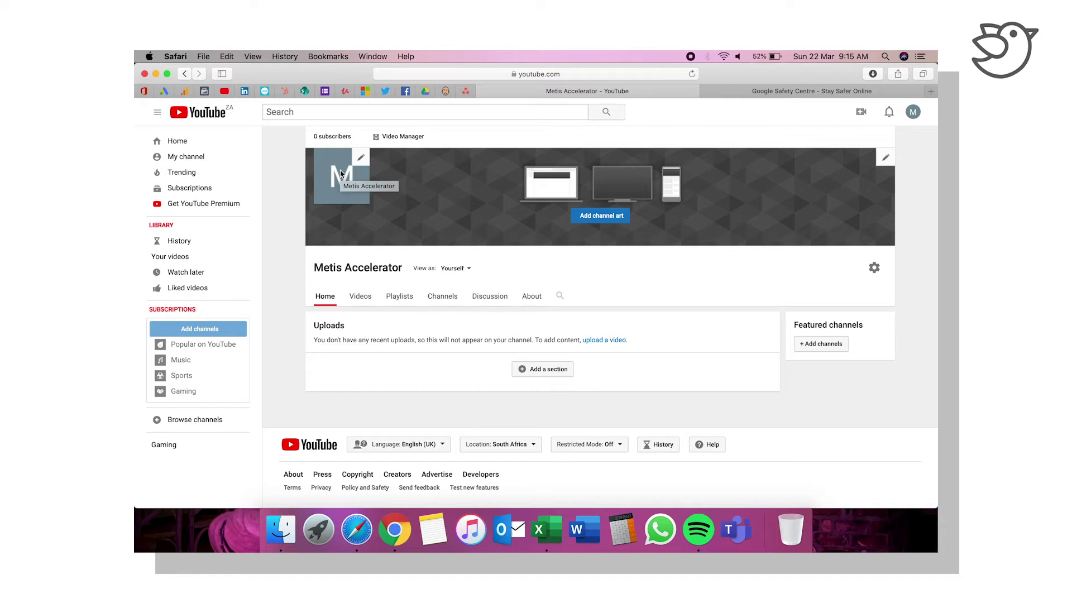
click(532, 296)
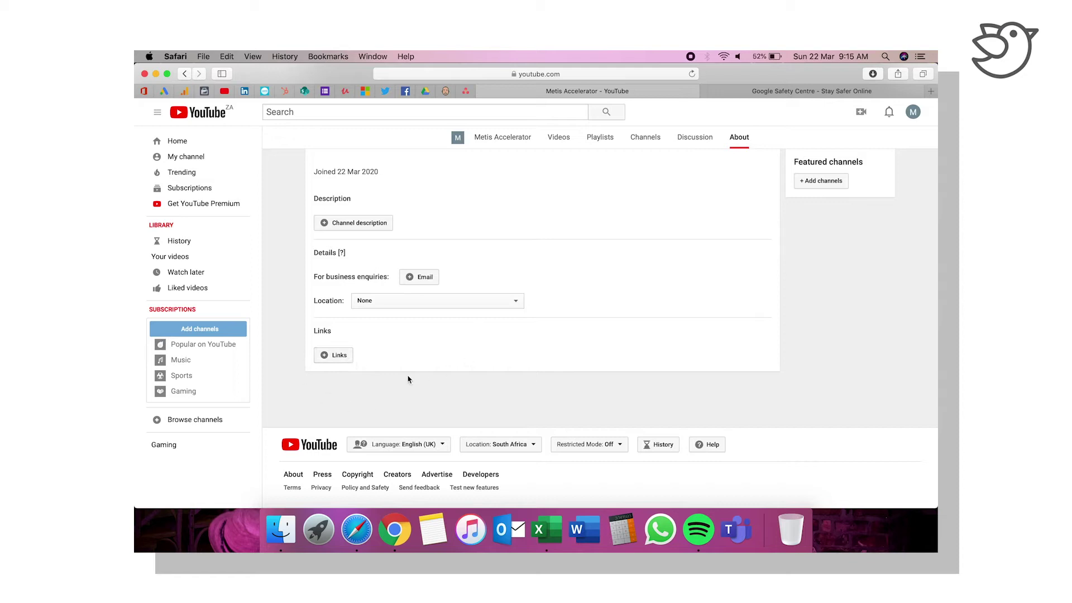
click(481, 140)
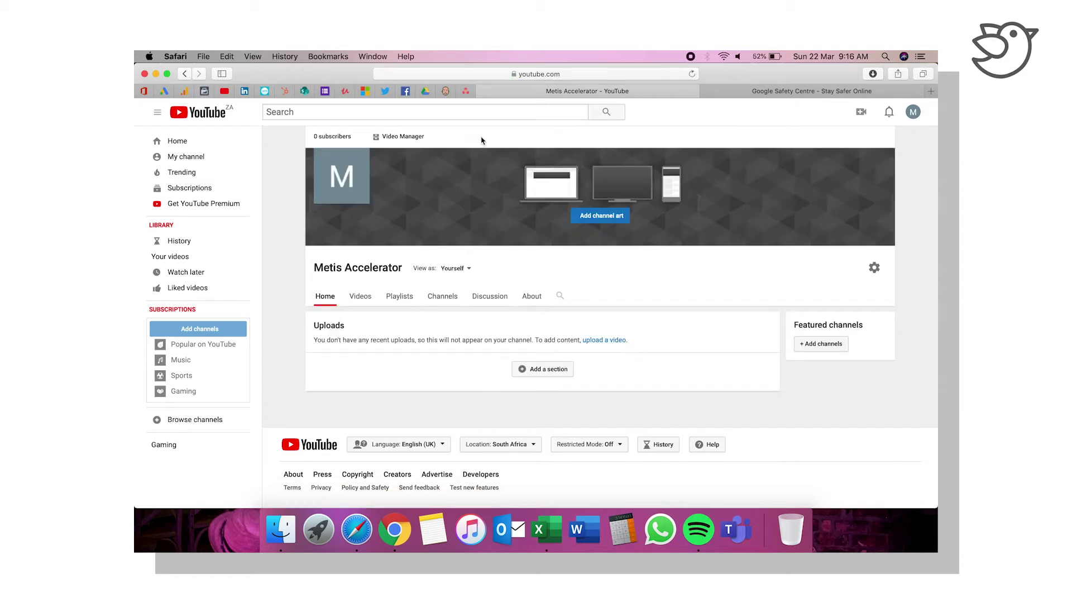
click(359, 299)
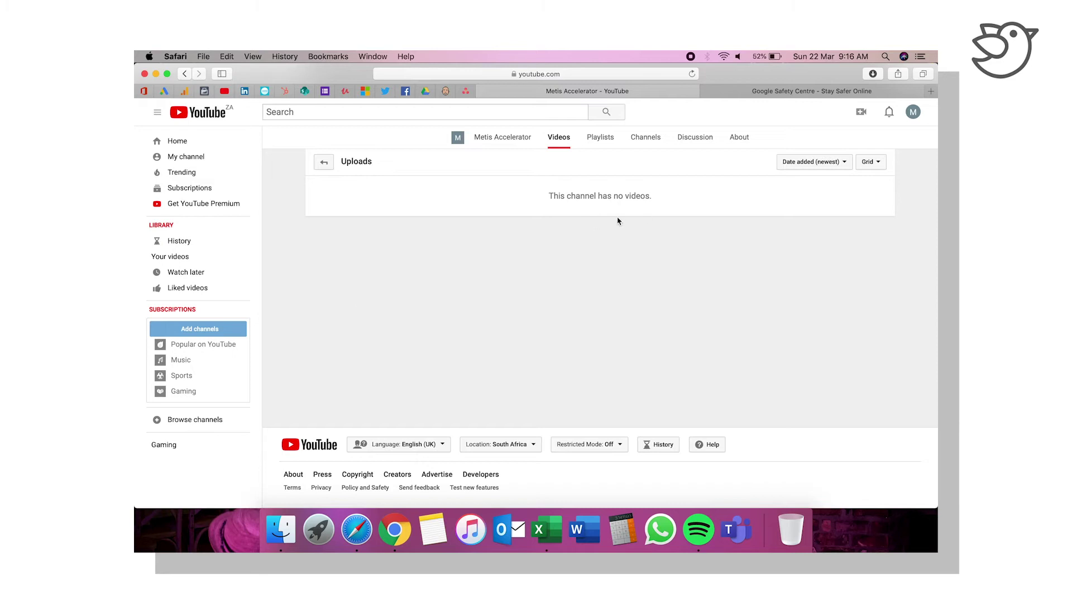
click(608, 140)
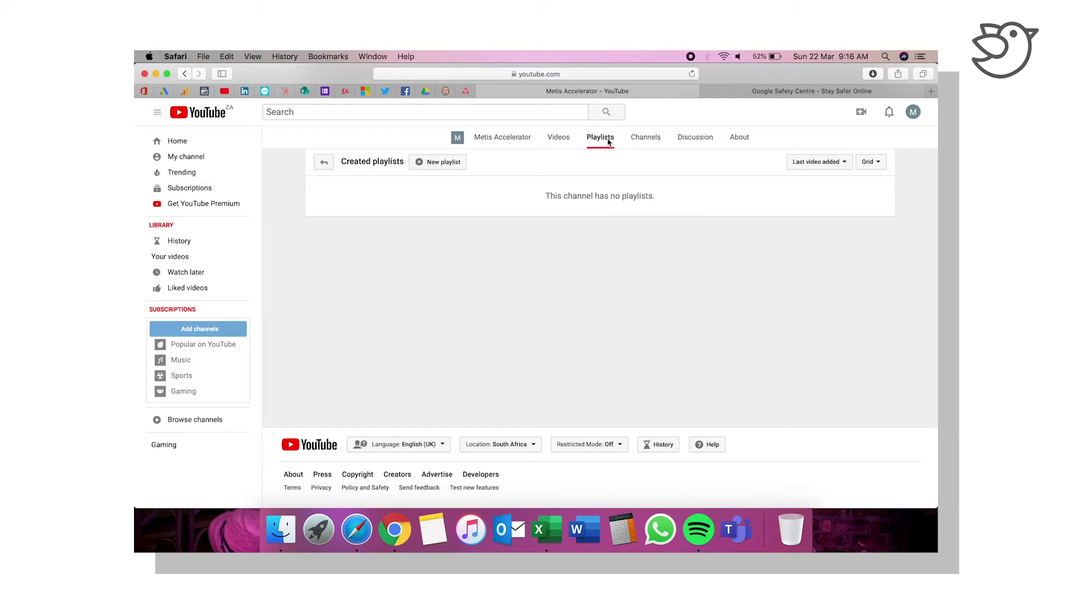
click(518, 143)
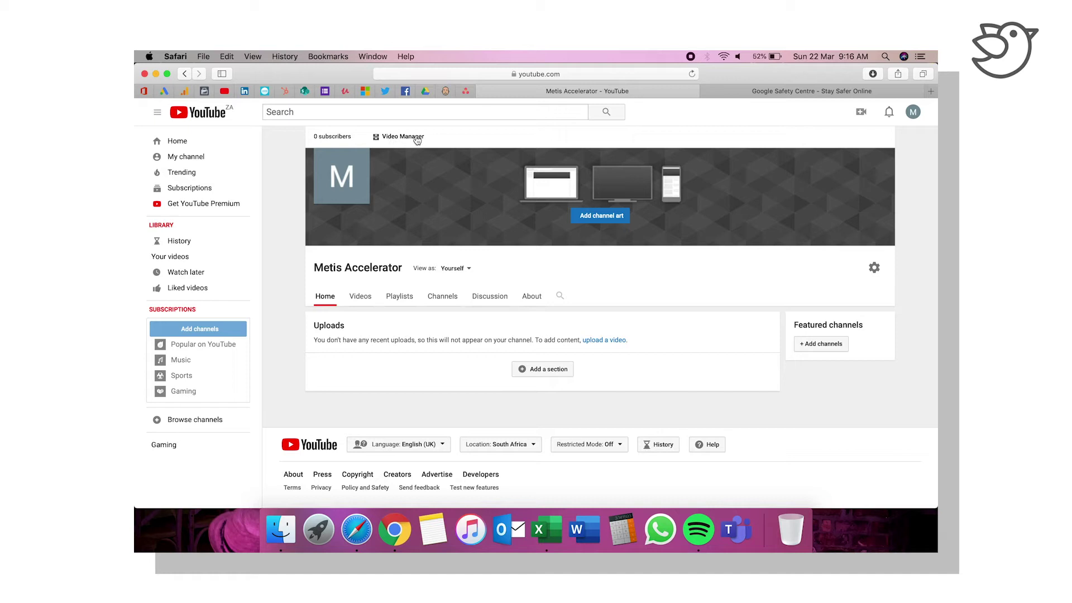
Step: Open Metis Accelerator in Creator Studio from the account menu
click(863, 116)
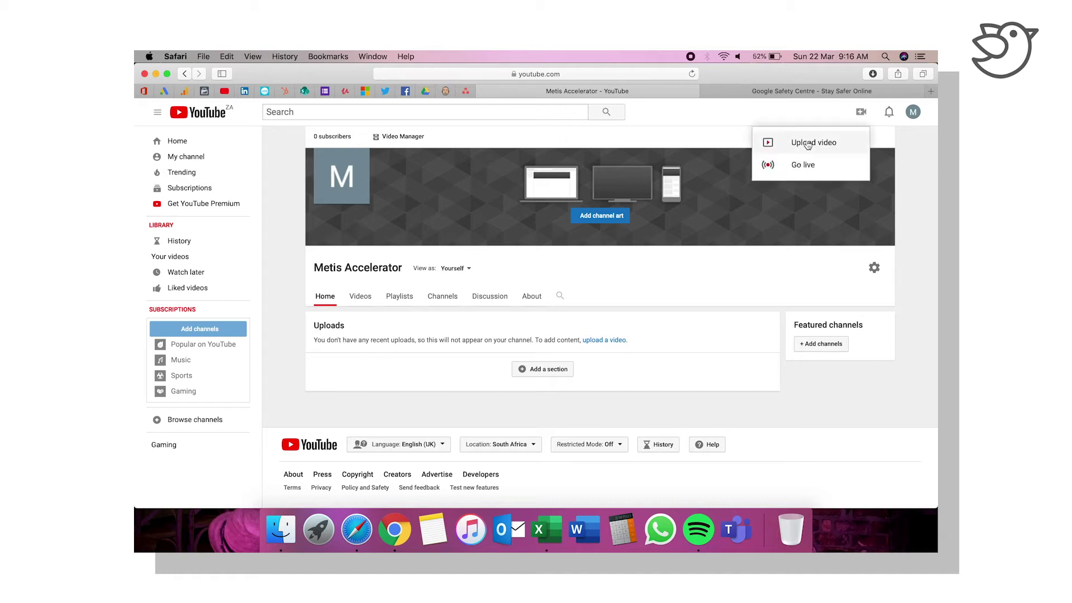
click(919, 219)
click(913, 113)
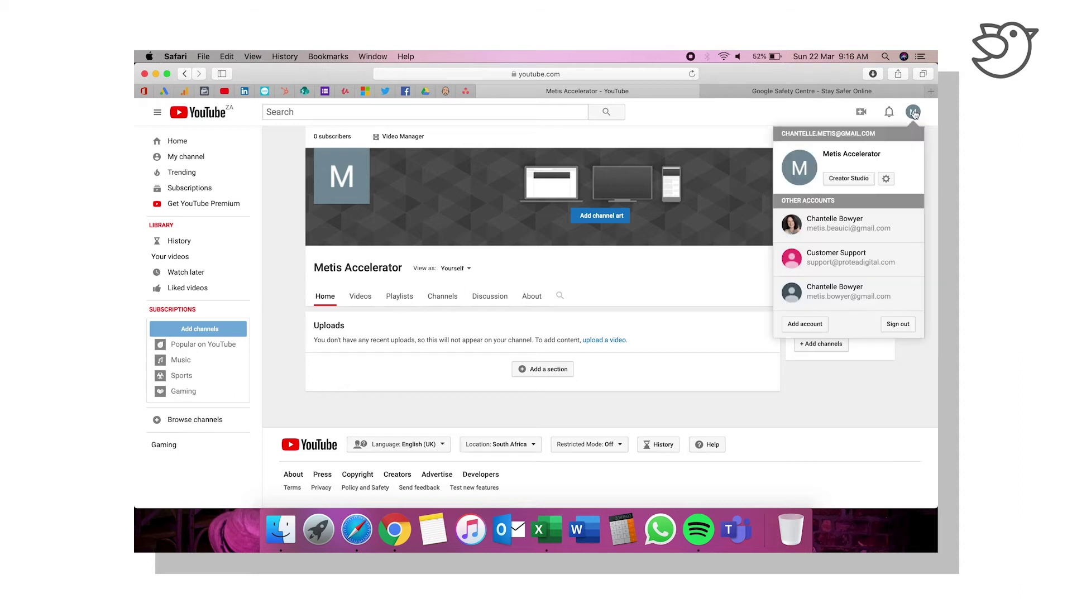
click(849, 179)
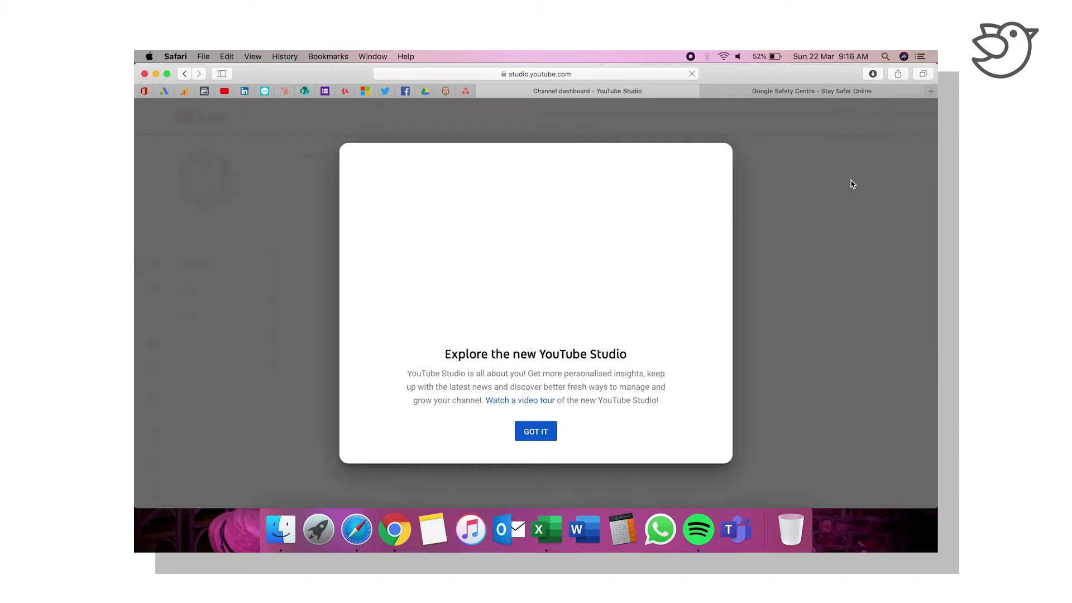
Step: Dismiss the Studio welcome dialog and the COVID-19 notice, then bring up the account menu
click(544, 437)
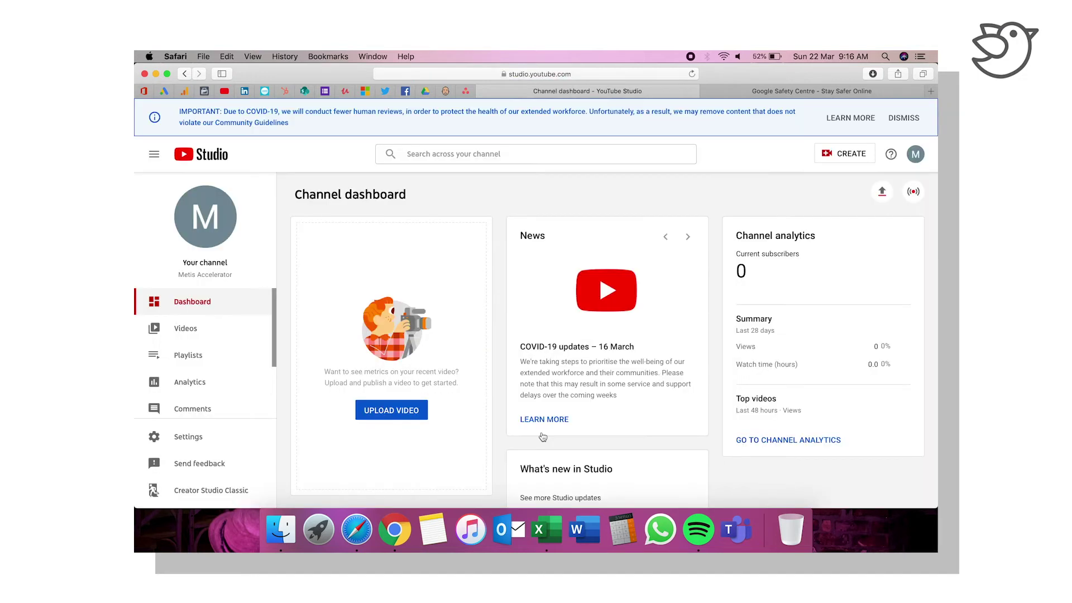
click(907, 118)
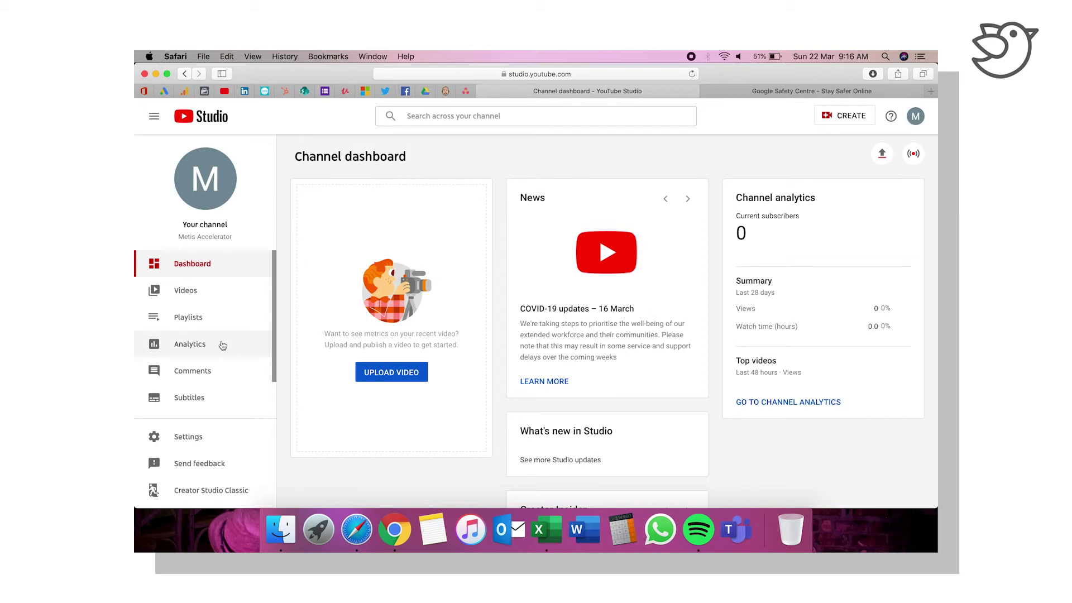
click(915, 117)
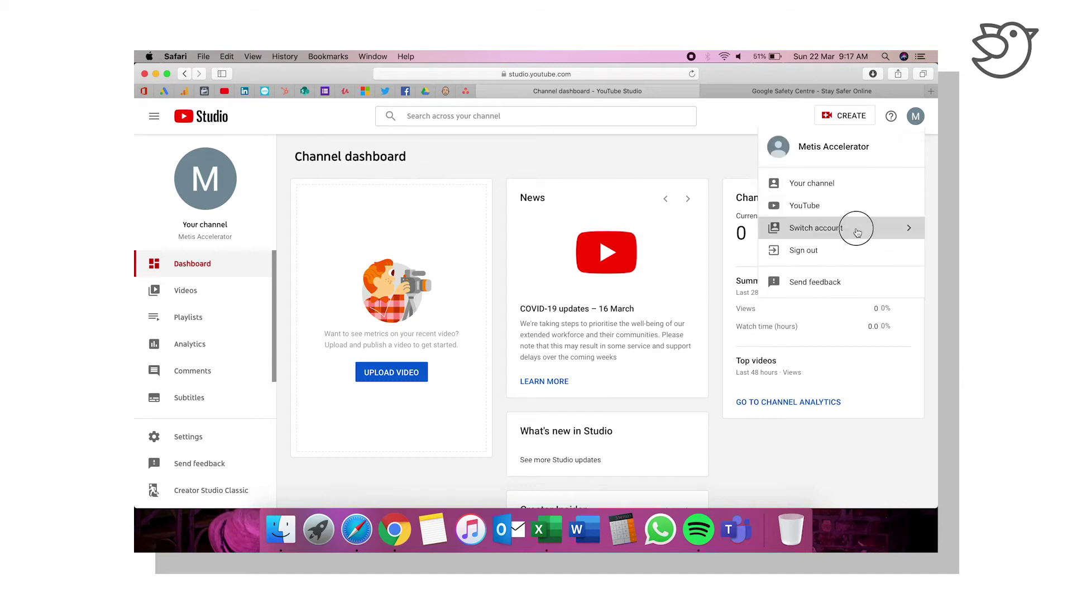
Step: Switch YouTube Studio to the Metis Online Marketing channel
click(857, 232)
scroll(791, 384, down, 5)
scroll(791, 384, down, 3)
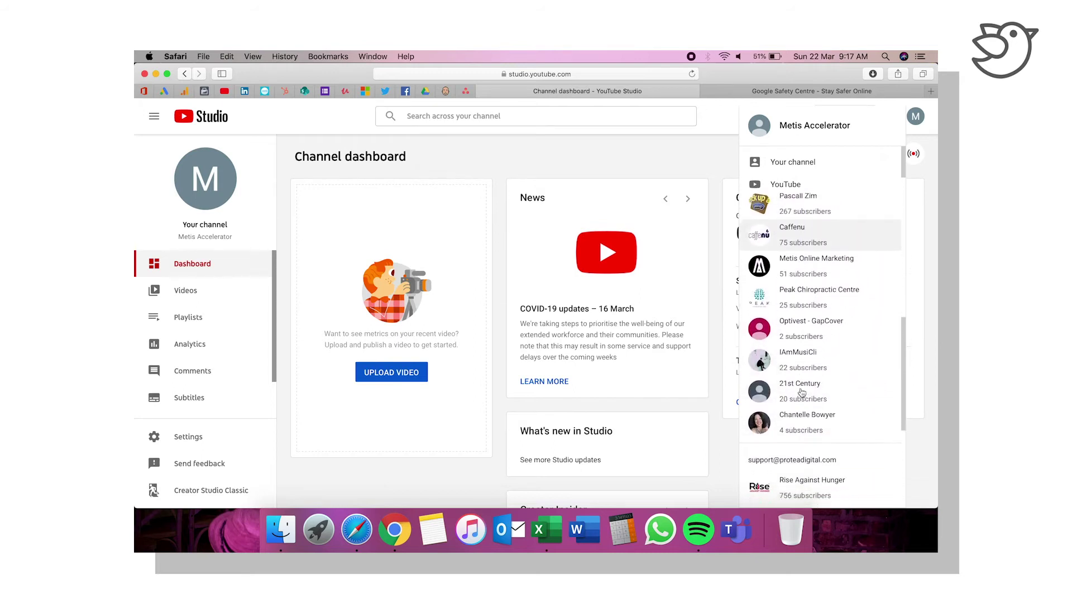
click(828, 274)
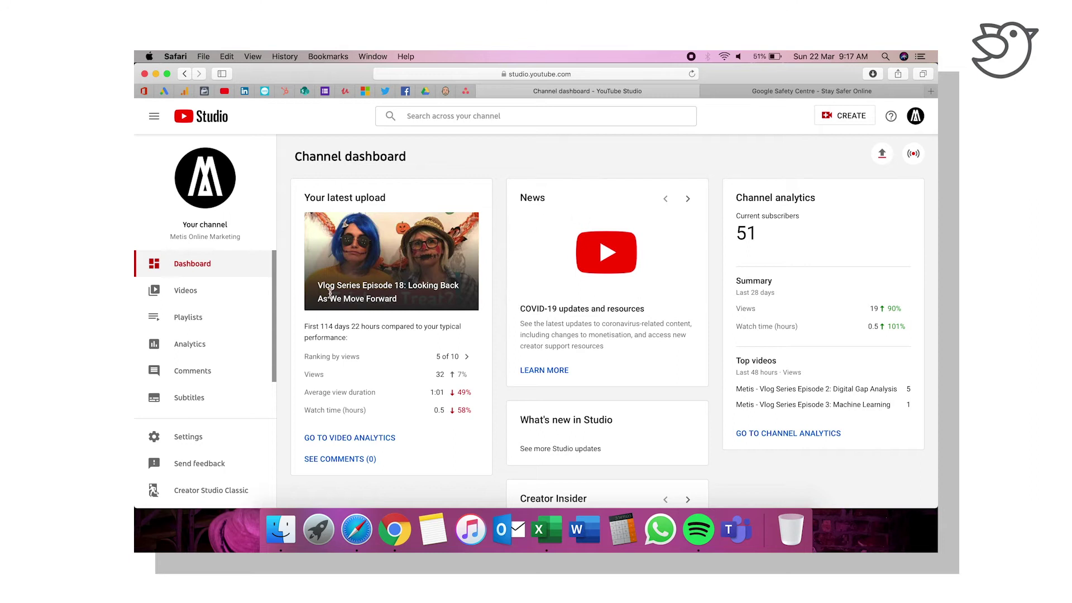
Step: Open the Metis Online Marketing channel's Videos list from the sidebar
click(202, 301)
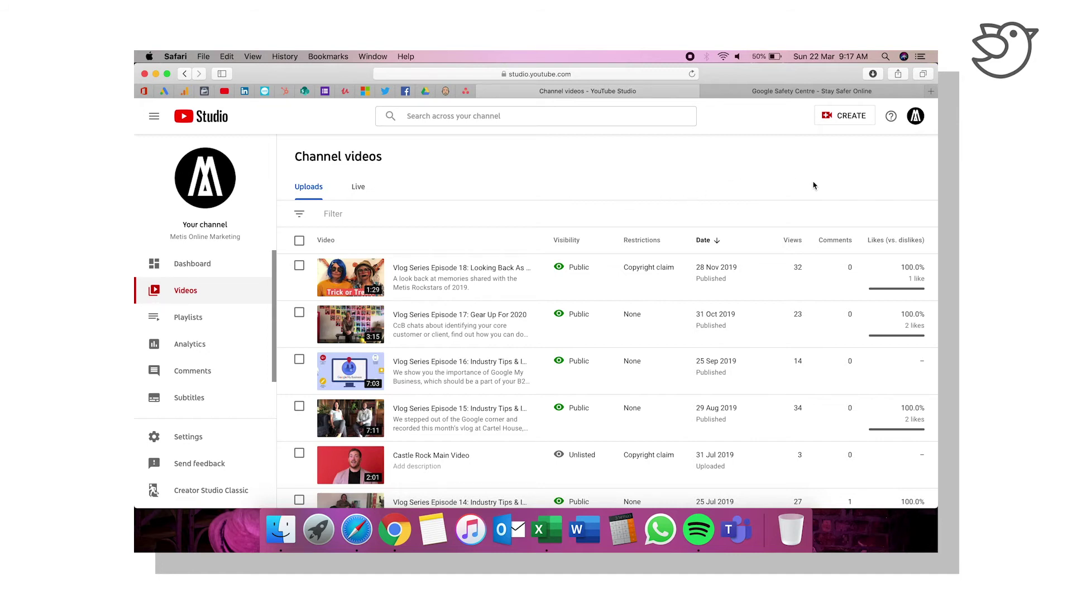
Step: Sort the uploads by Views, highest first, and check the top video's actions menu without choosing anything
click(793, 238)
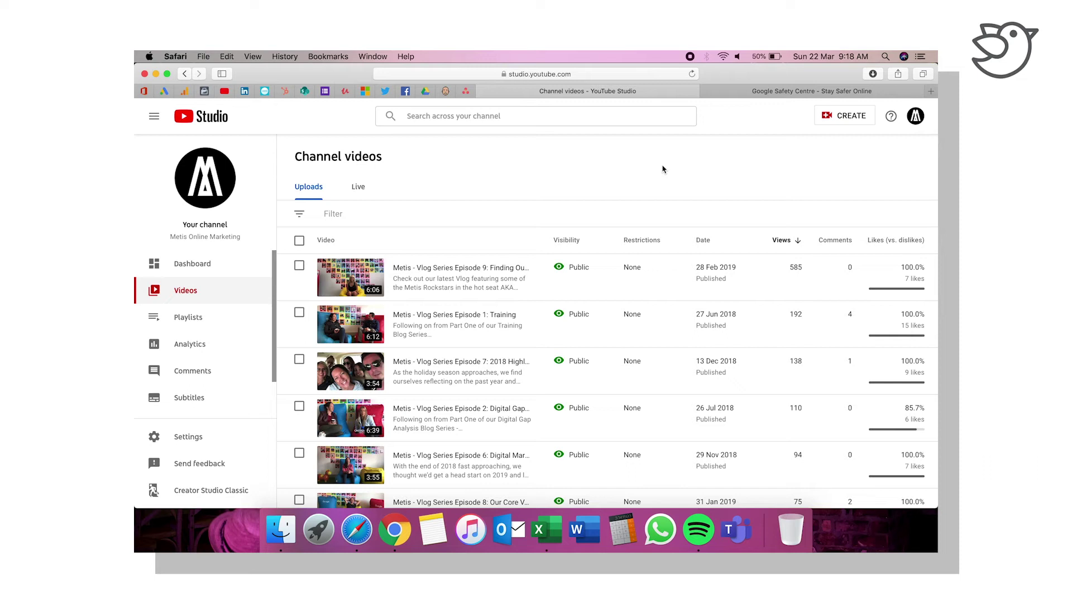
mouse_move(525, 260)
click(512, 277)
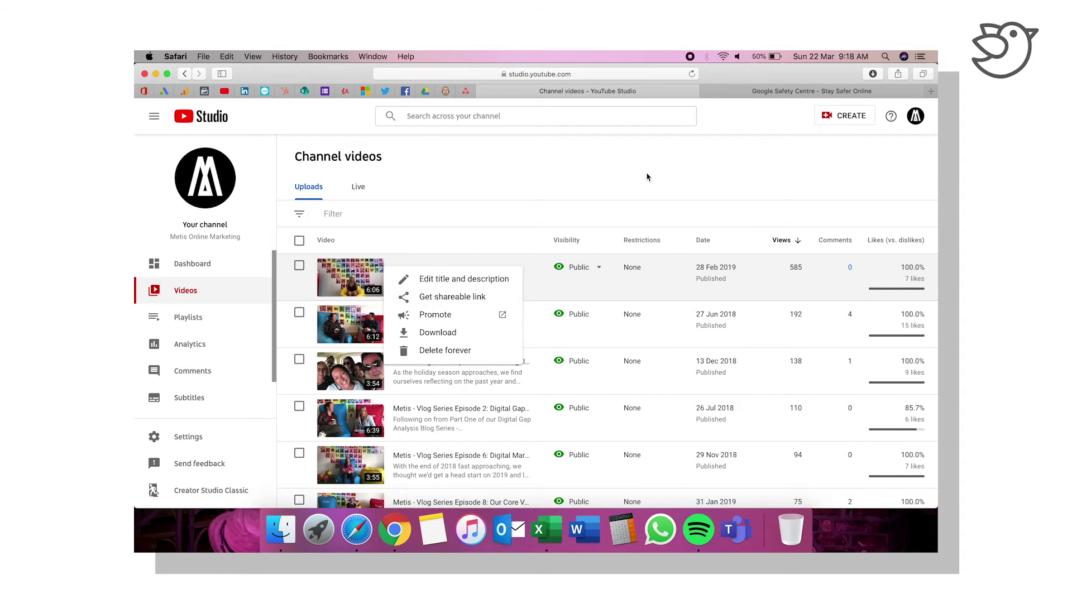
click(631, 177)
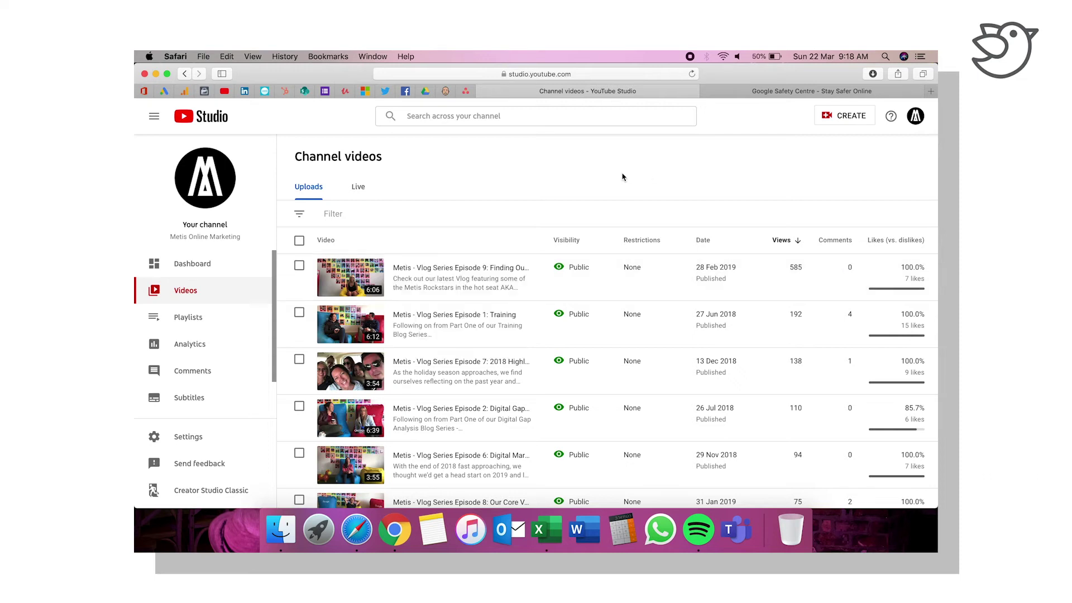
click(214, 350)
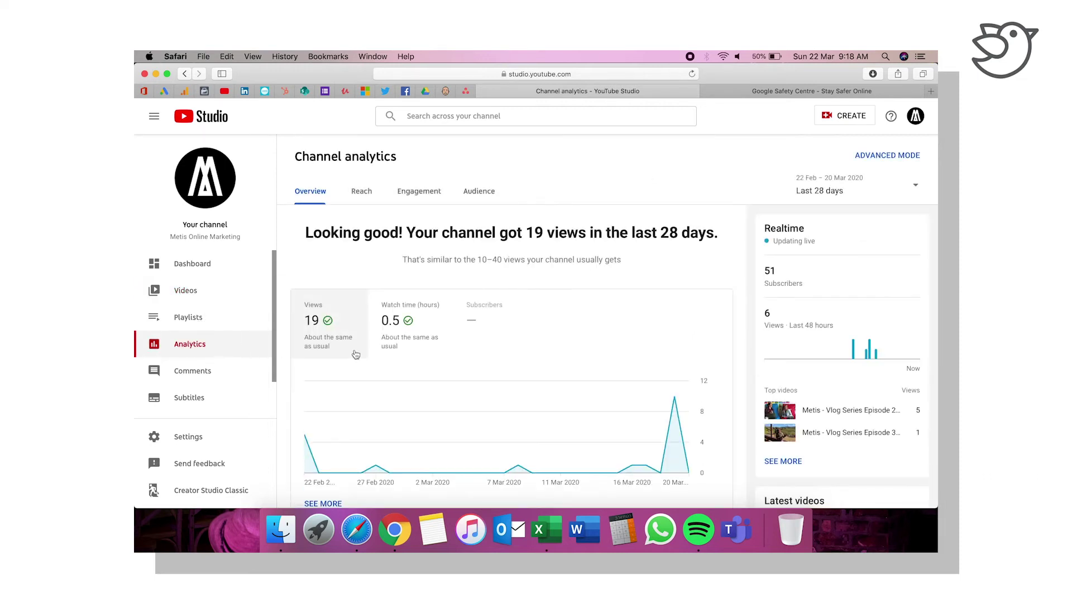
scroll(497, 354, down, 5)
mouse_move(679, 255)
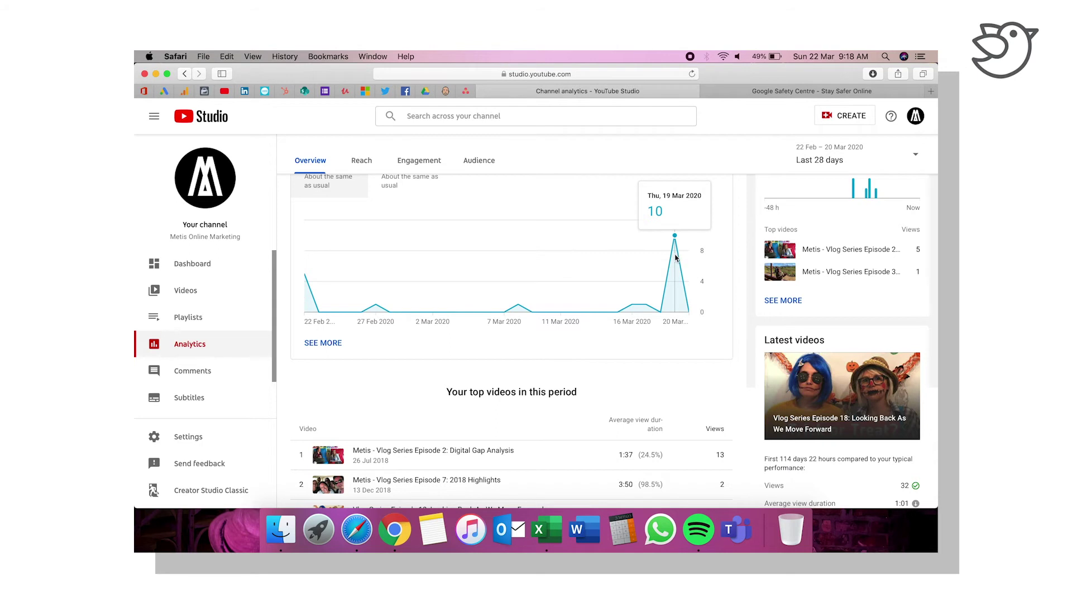
scroll(514, 431, down, 2)
scroll(513, 431, down, 5)
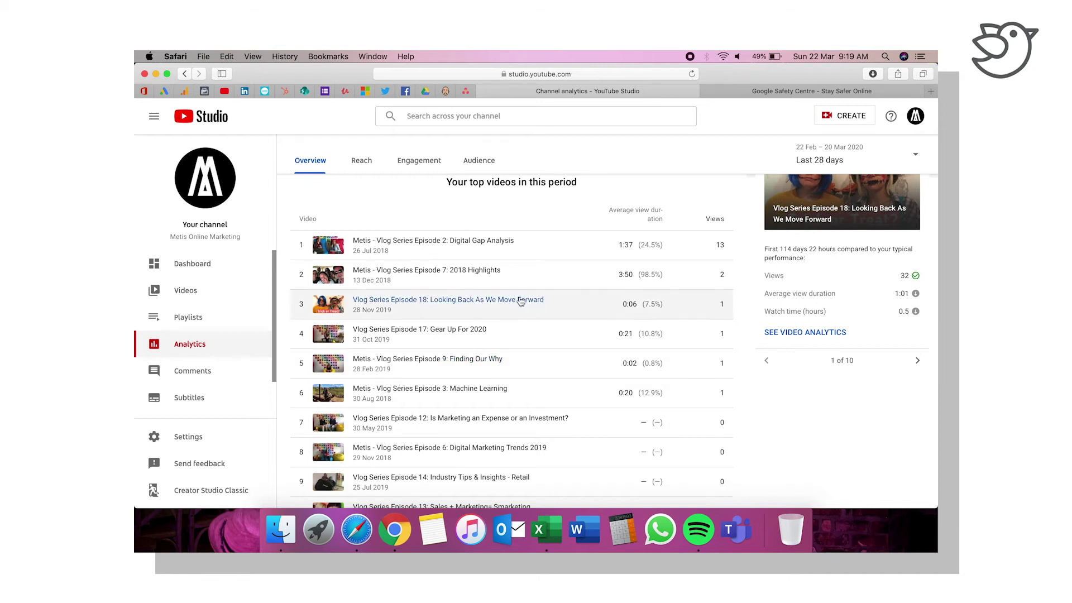
scroll(522, 295, up, 5)
scroll(515, 293, up, 1)
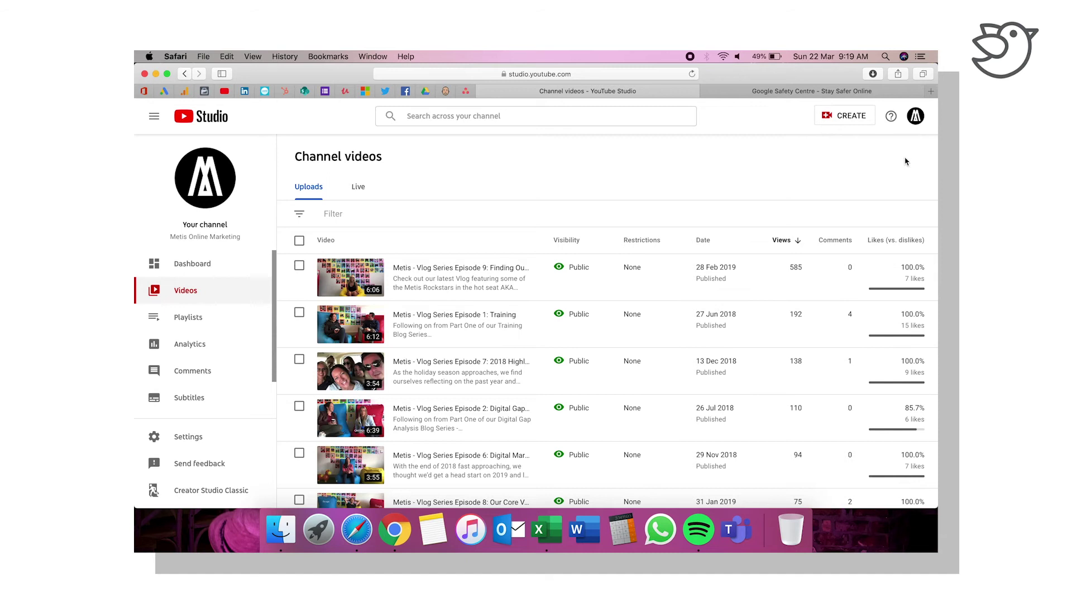
Step: Upload the Desktop file 4.1. - GA - Getting Started as a new video
click(859, 119)
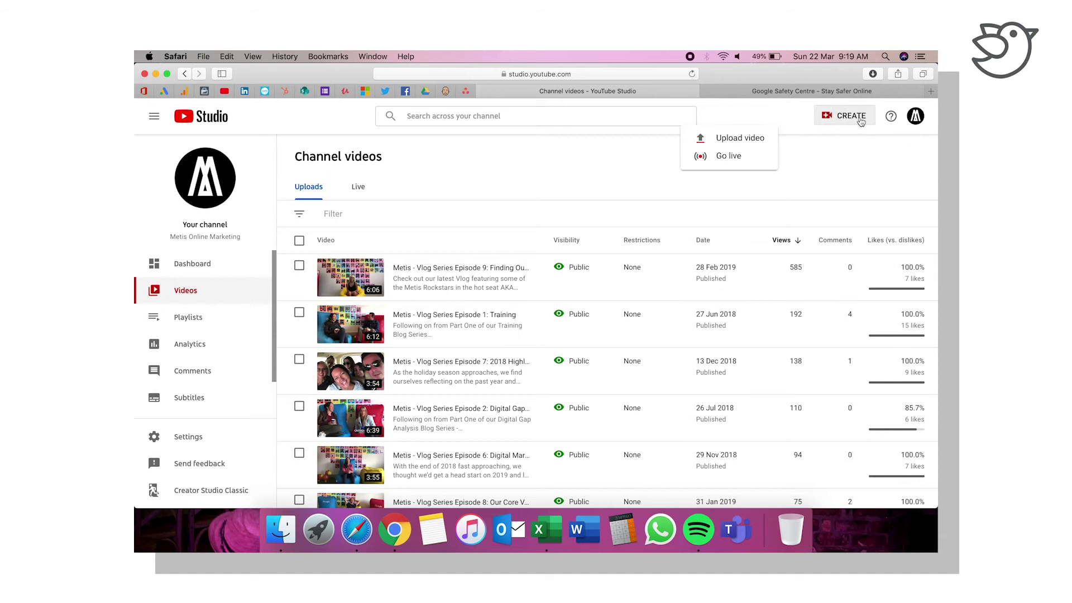
click(760, 139)
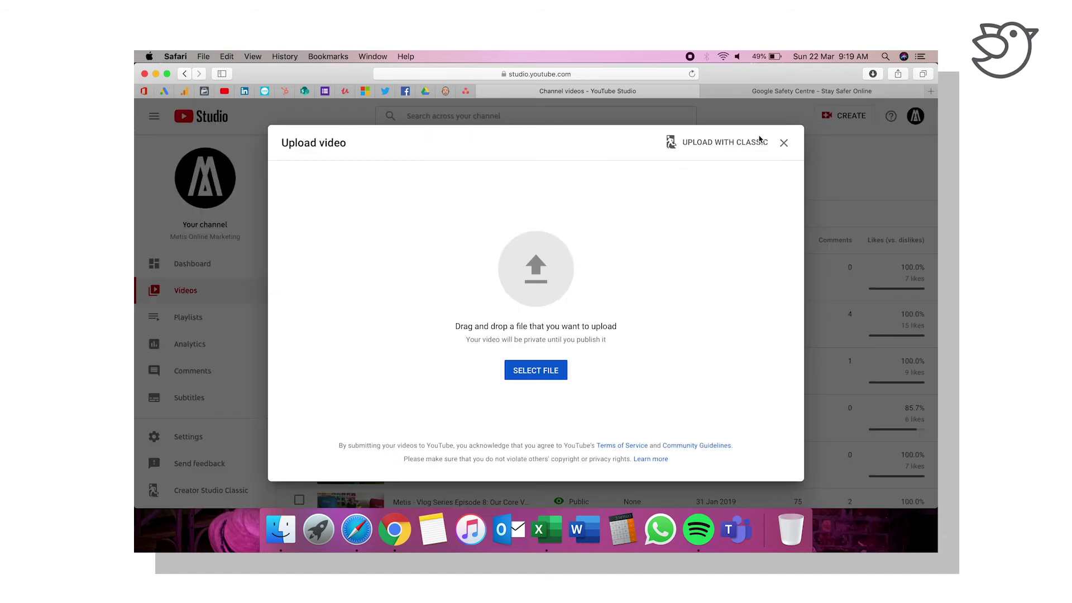
click(548, 370)
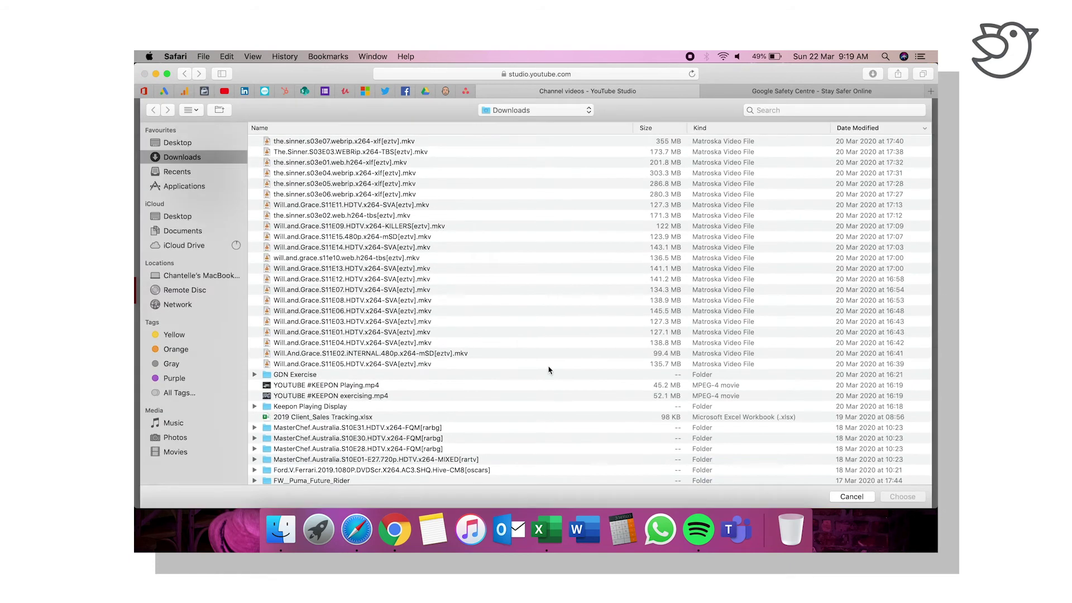
click(179, 144)
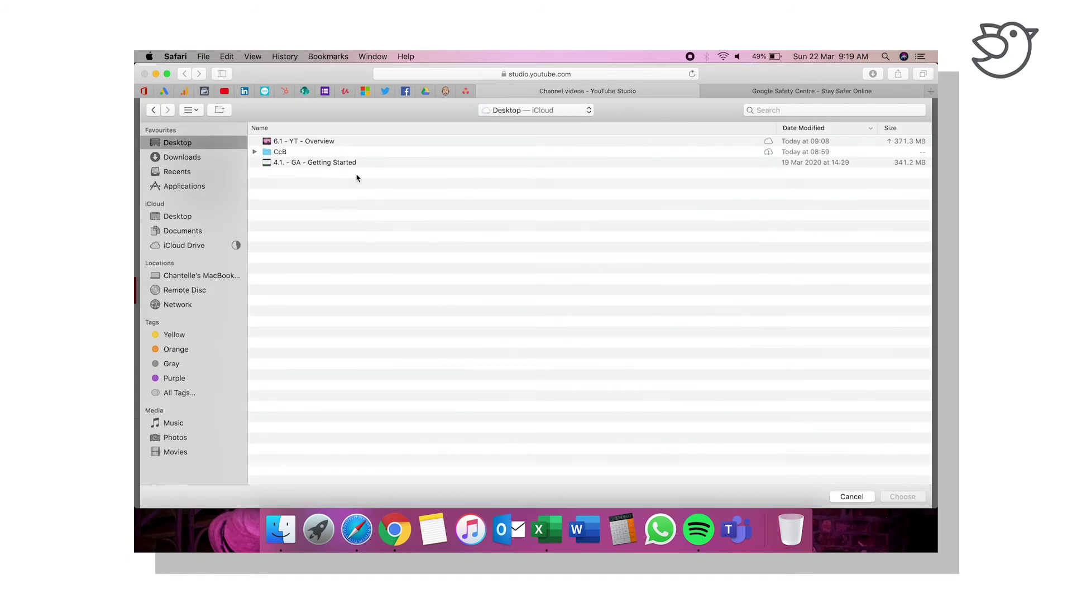
click(376, 164)
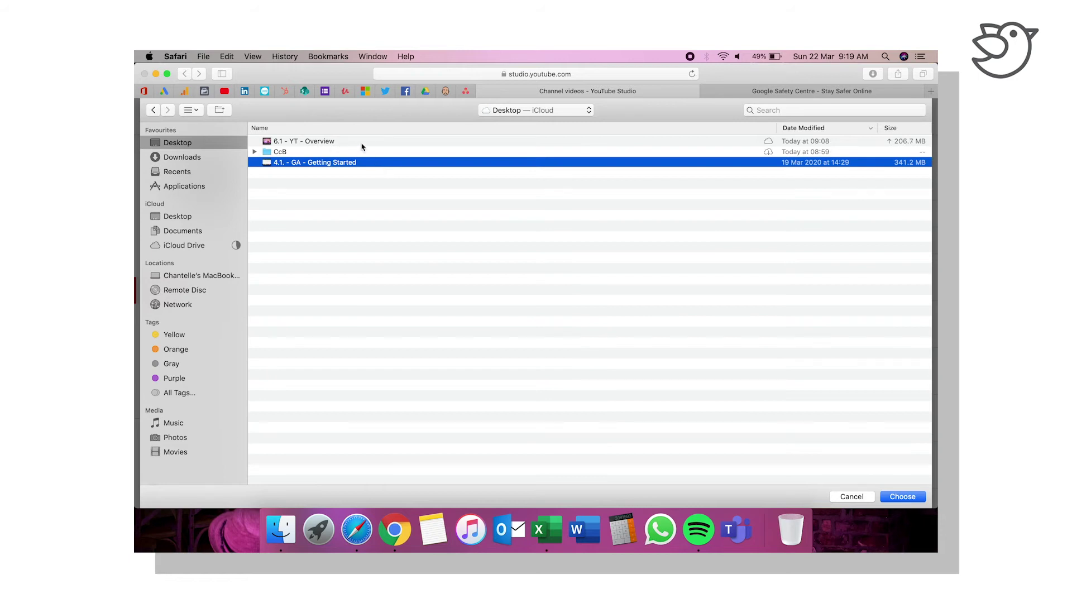
click(360, 143)
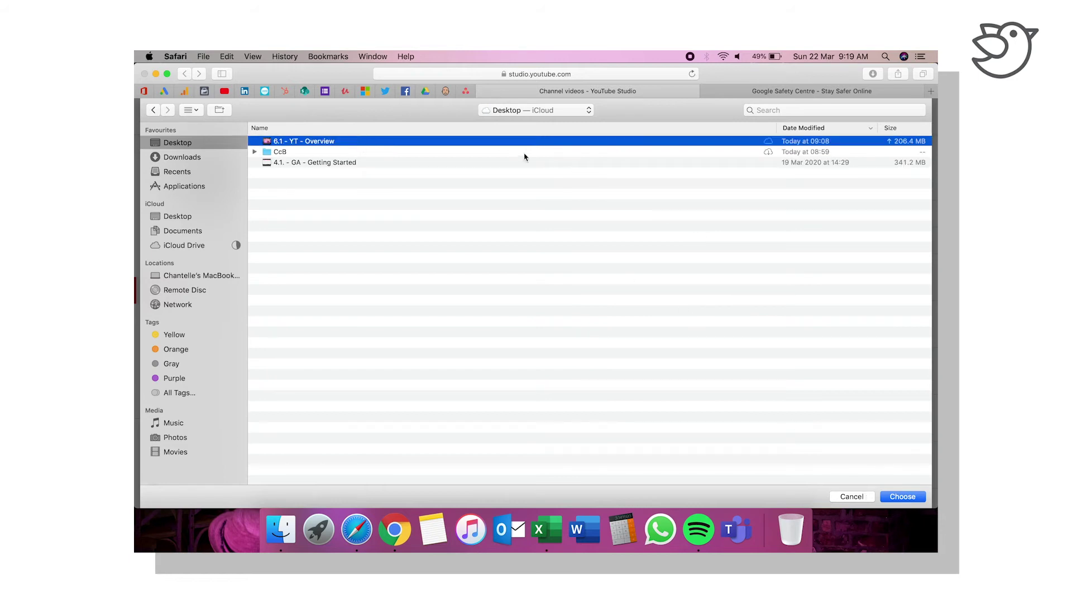
click(484, 162)
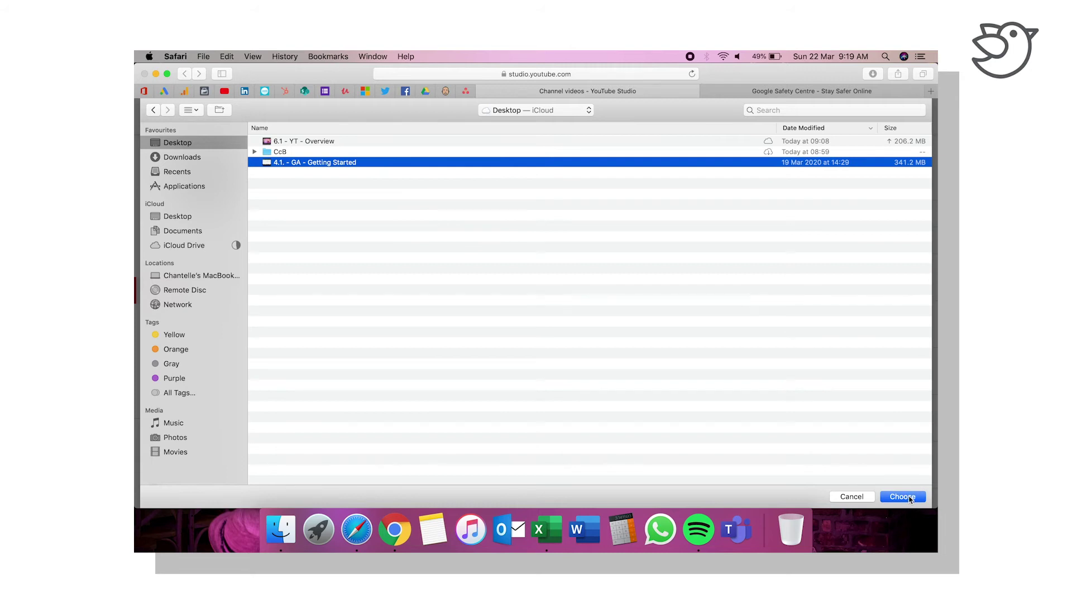
click(902, 496)
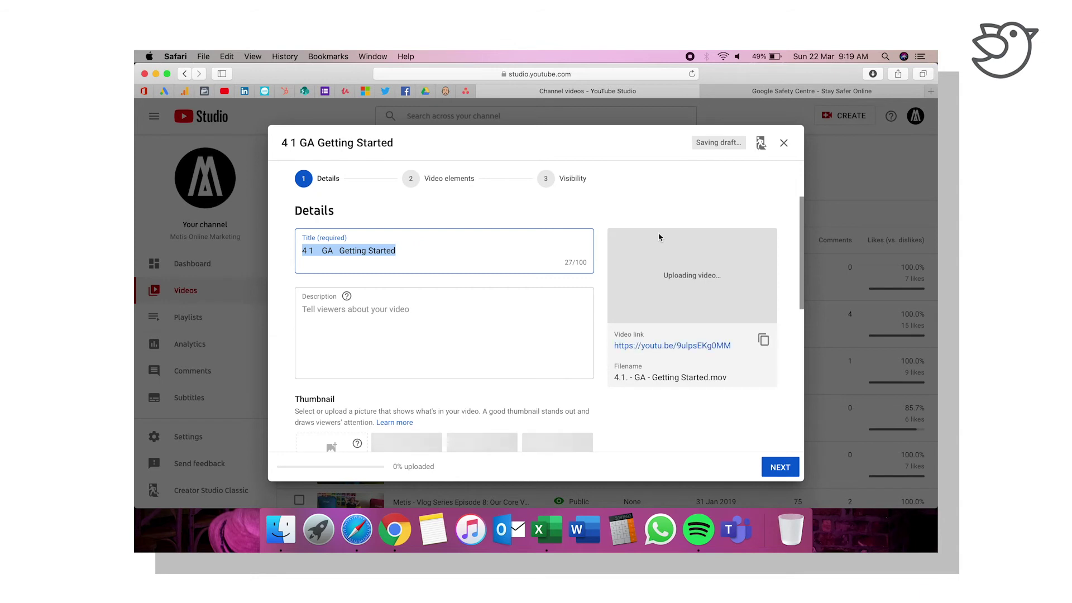
Step: Replace the title with 'Google Analytics - How To Get Started With Google Analyltics'
click(400, 250)
drag(402, 250, 285, 246)
text(G)
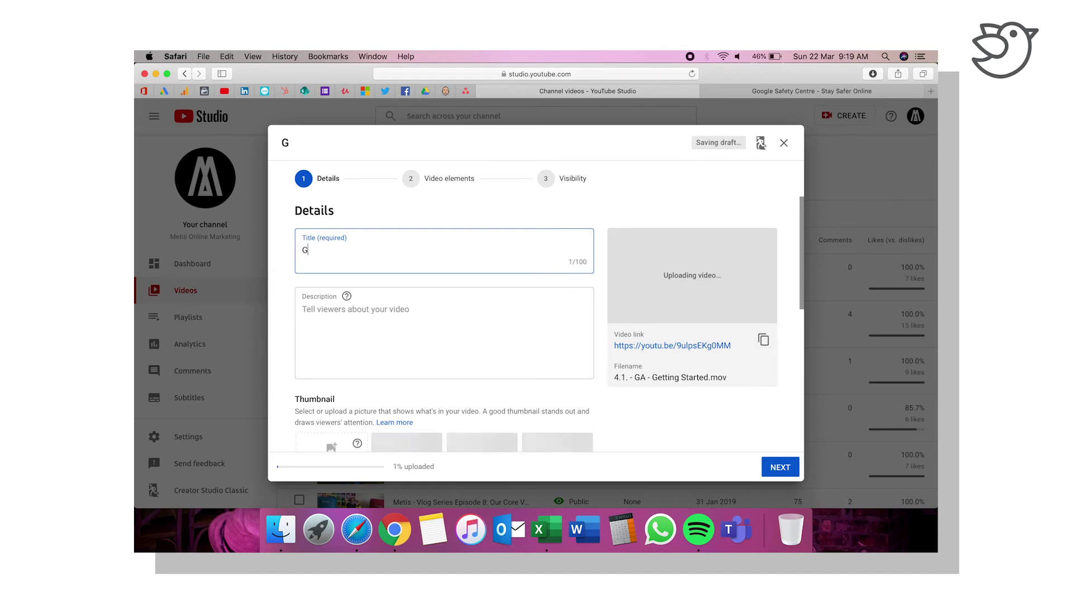
text(oogle Analytics - )
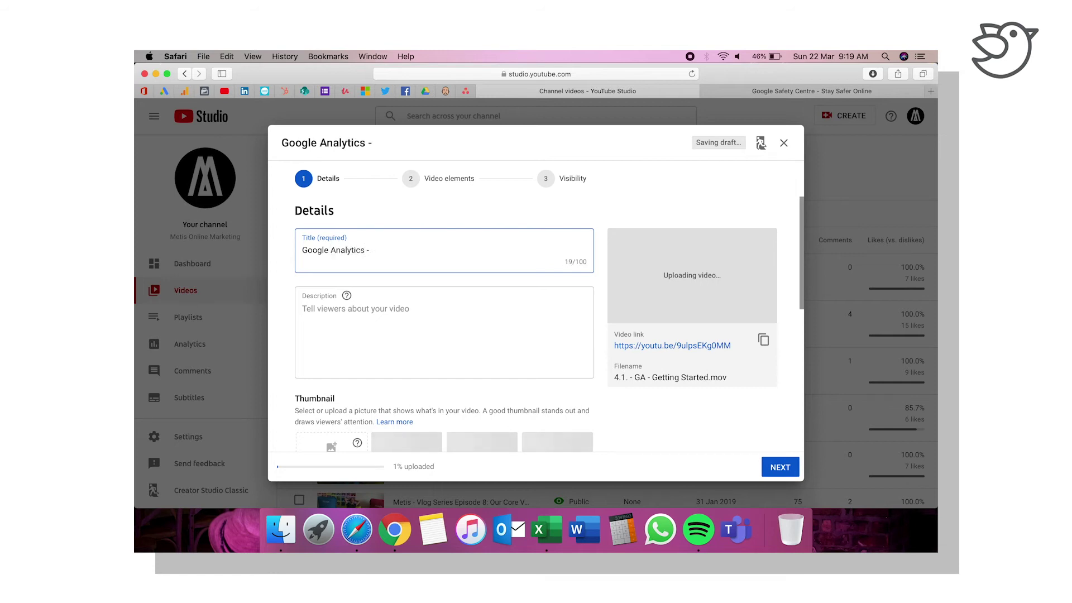
text(How To Get )
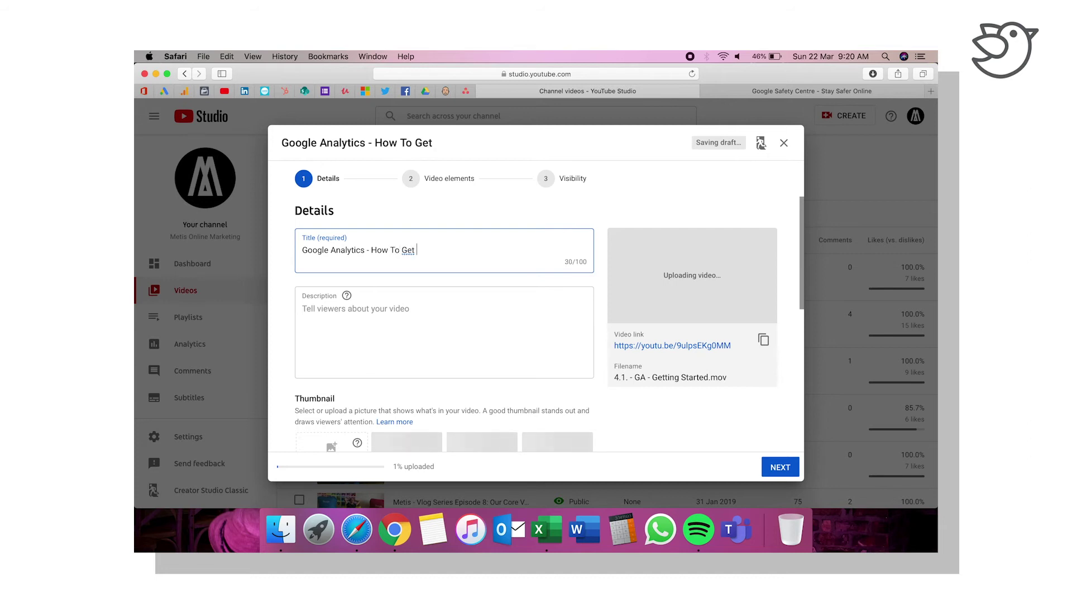
text(Started With)
text( Google Analy)
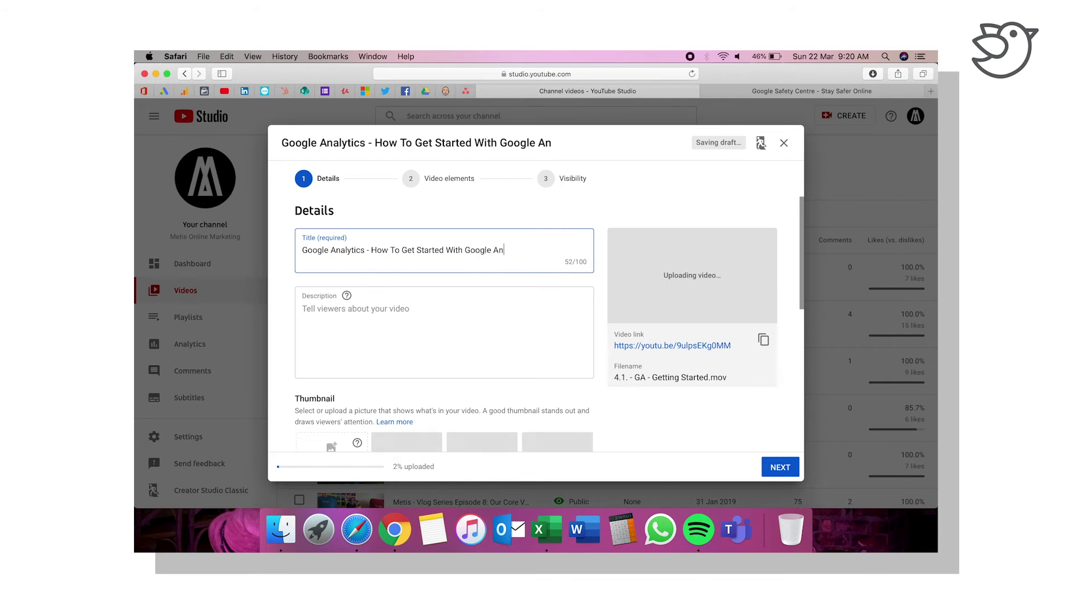
text(lytics)
click(360, 321)
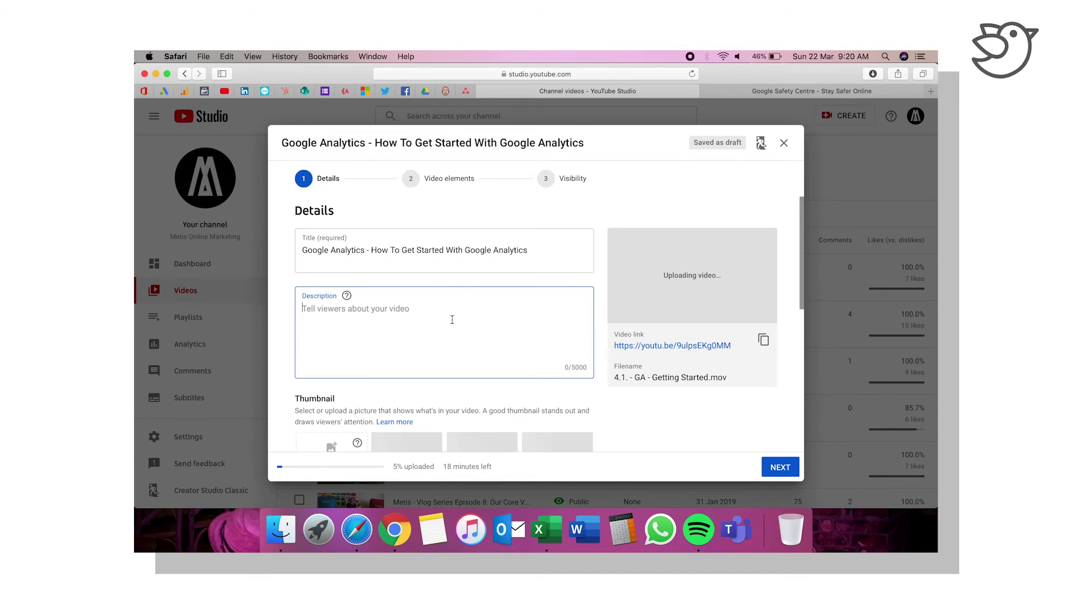
Step: Enter the description 'Part 1 of our Google Analytics training guide. Understand the basic structure of Google Analytics'
text(Part 1 of our Google Analytics training guide)
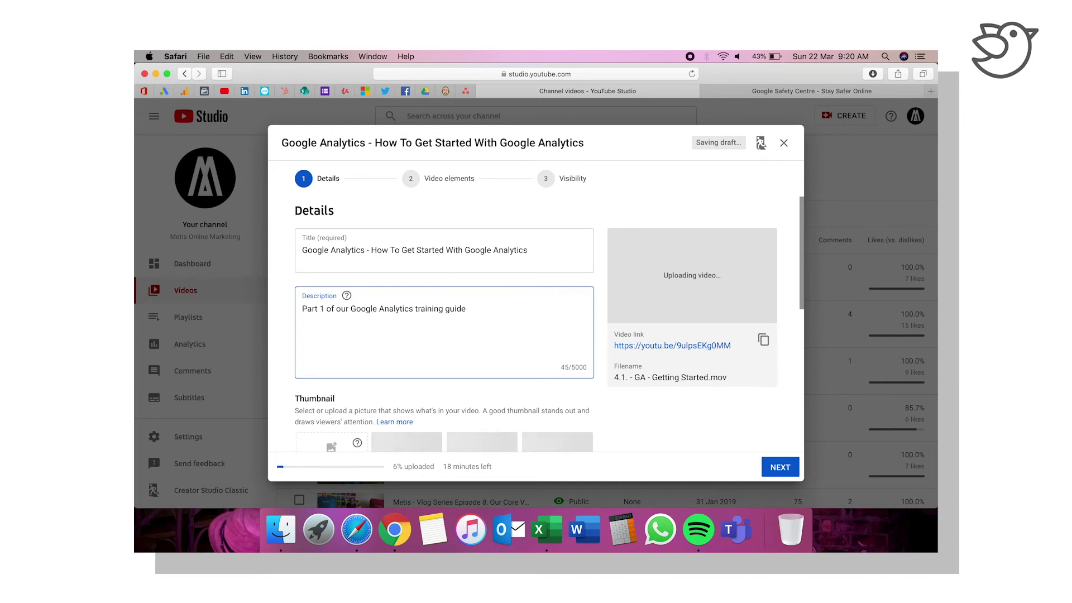
text(. Underts)
key(BackSpace)
key(BackSpace)
text(stand the basic )
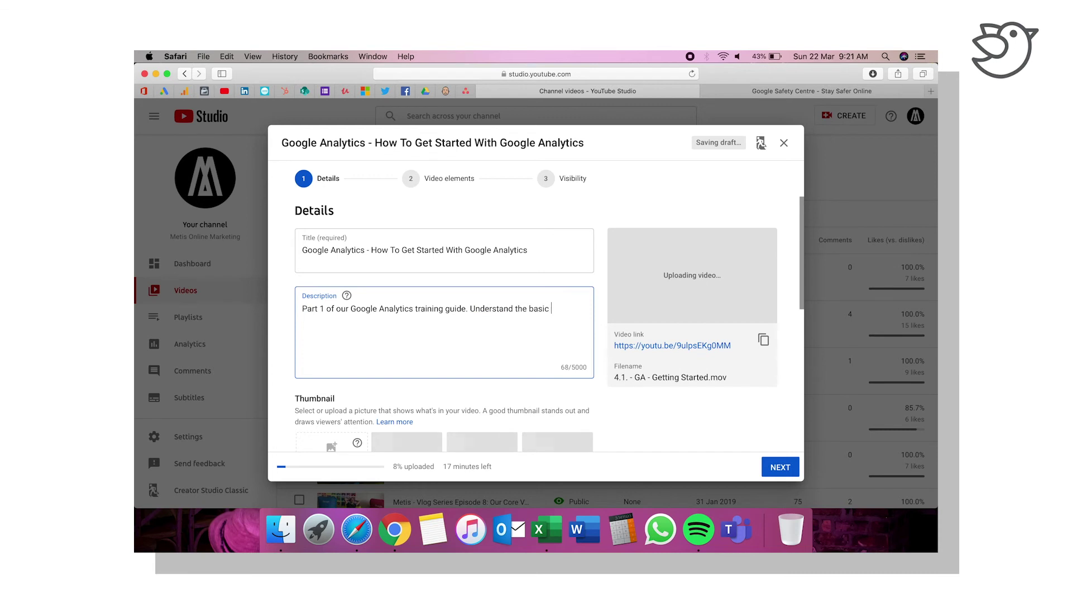
text(structure of Google Analytics)
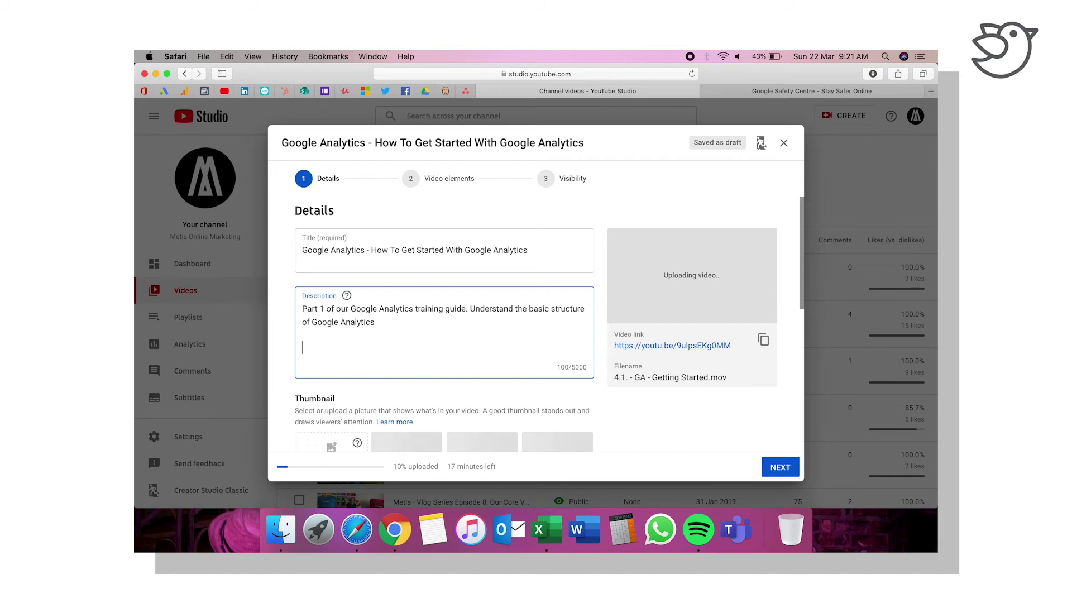
Step: Draft a new Public playlist named Google Analytics, then discard the form
scroll(525, 394, down, 5)
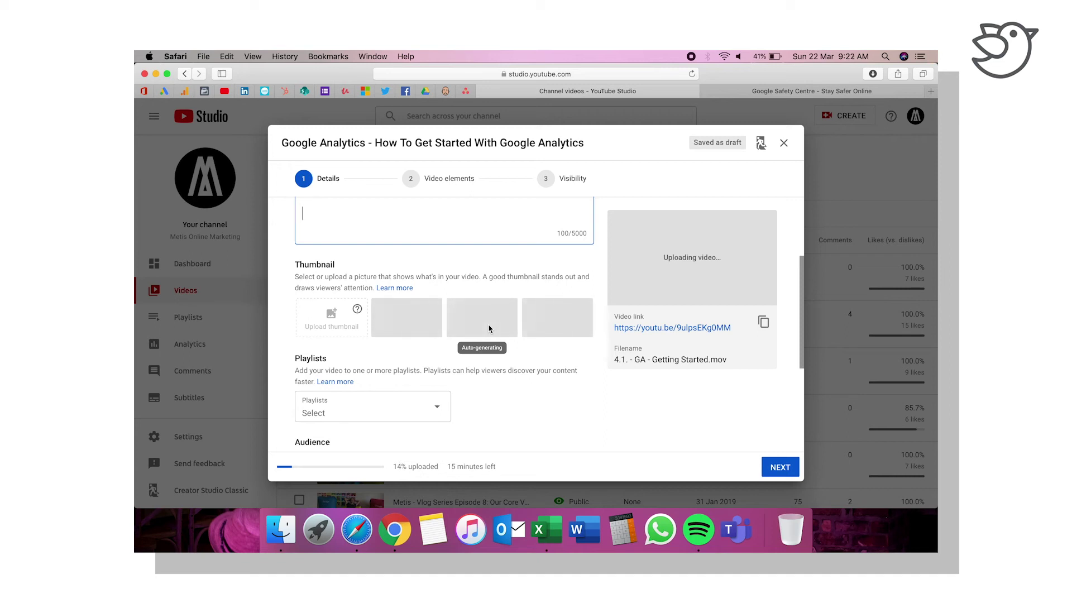
click(438, 410)
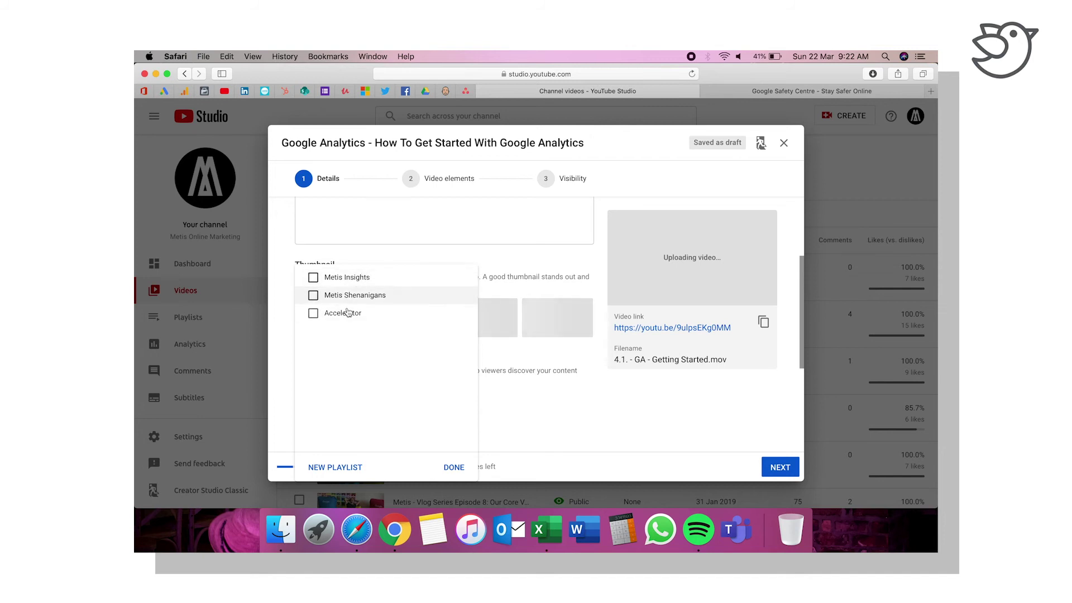
click(327, 468)
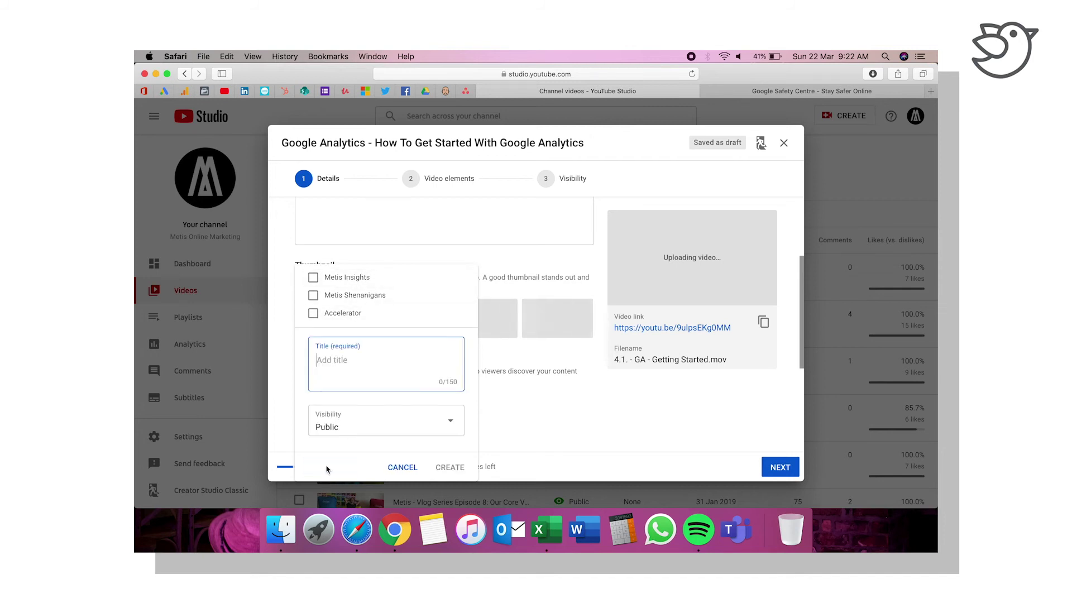
text(Google Analytics)
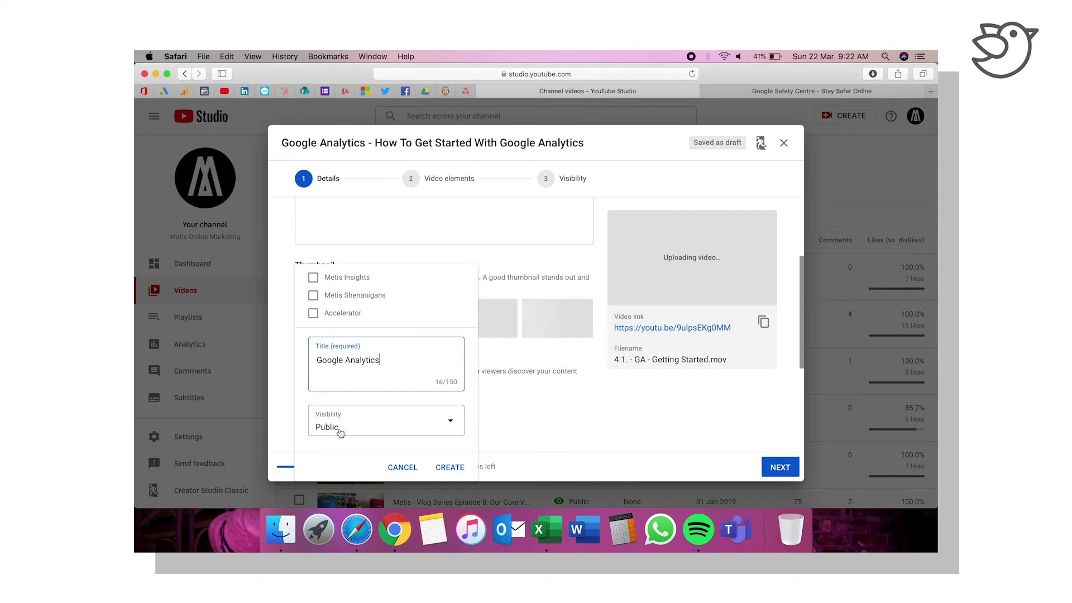
click(380, 434)
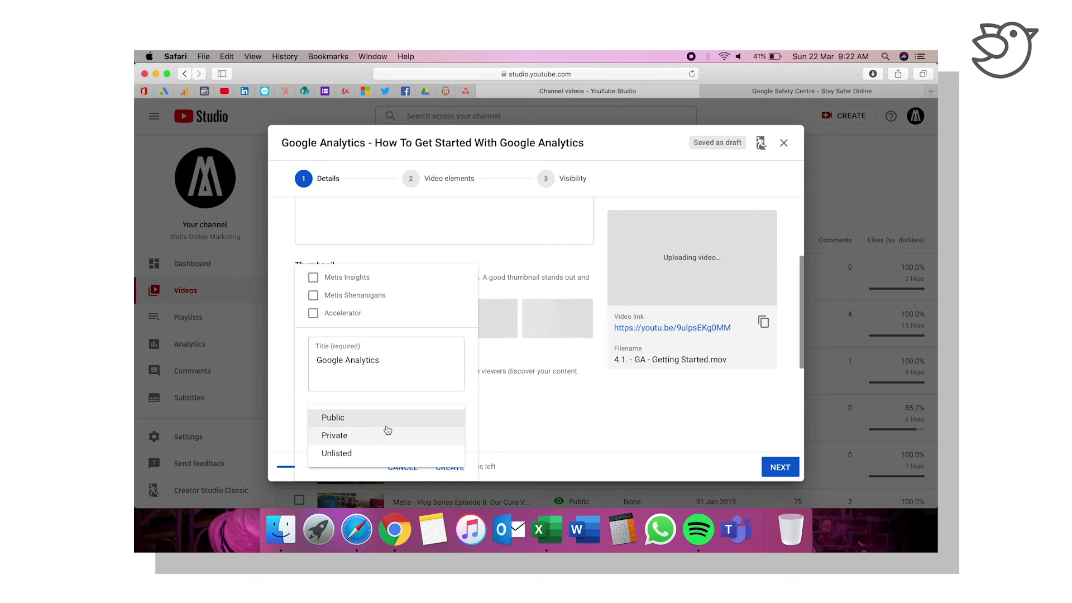
click(512, 423)
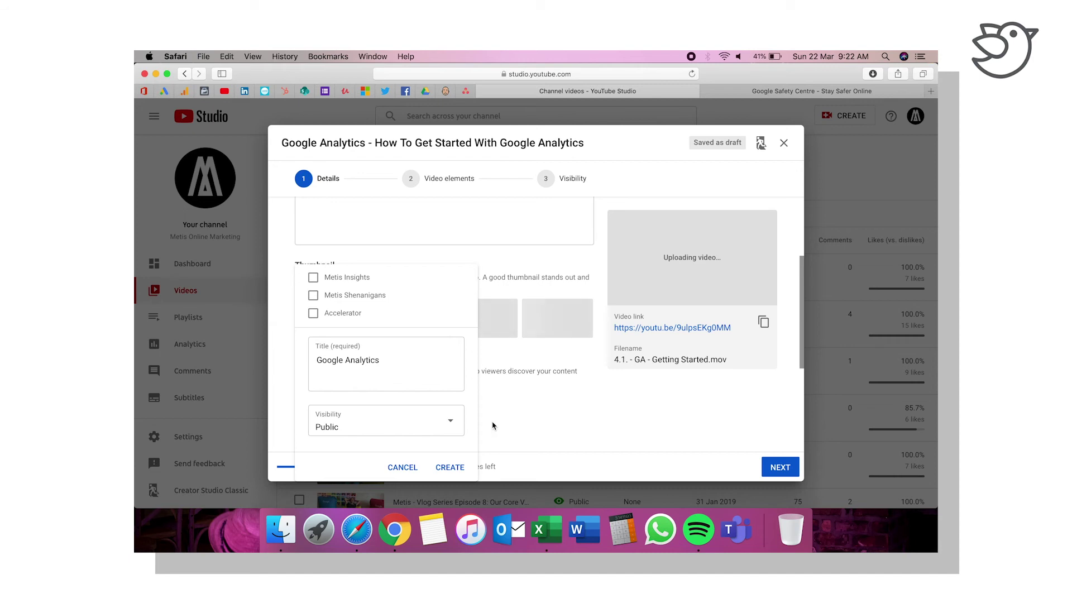
click(510, 414)
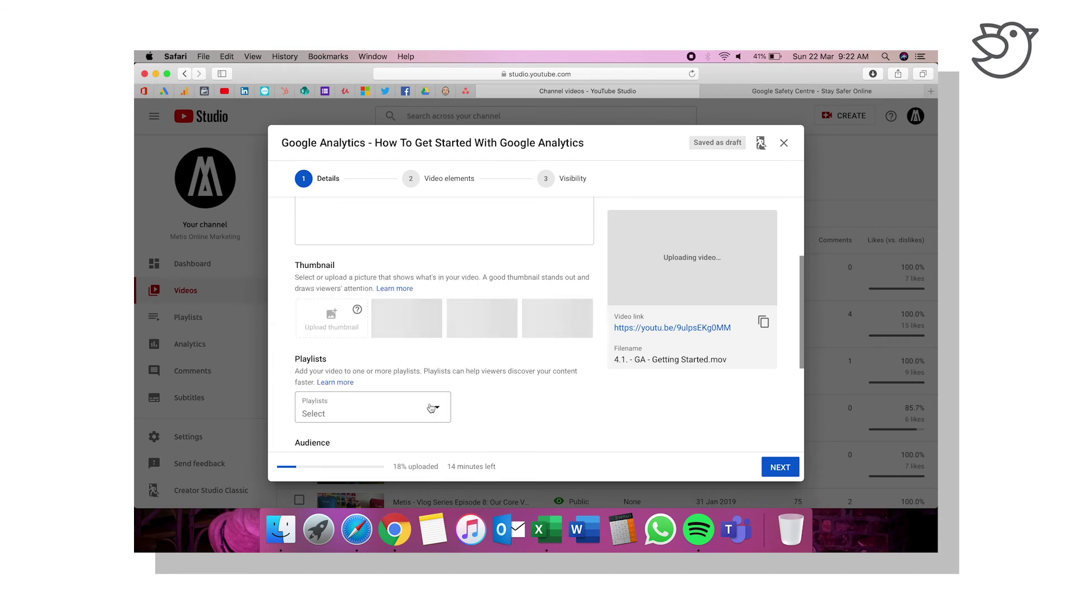
Step: Create the Google Analytics playlist and assign the video to it
click(424, 412)
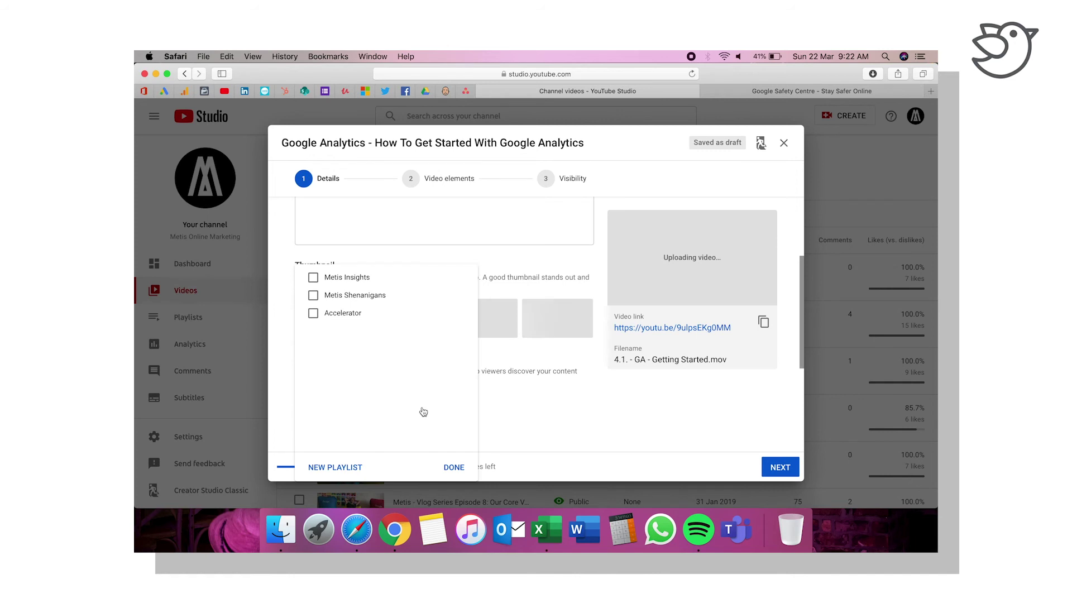
click(326, 469)
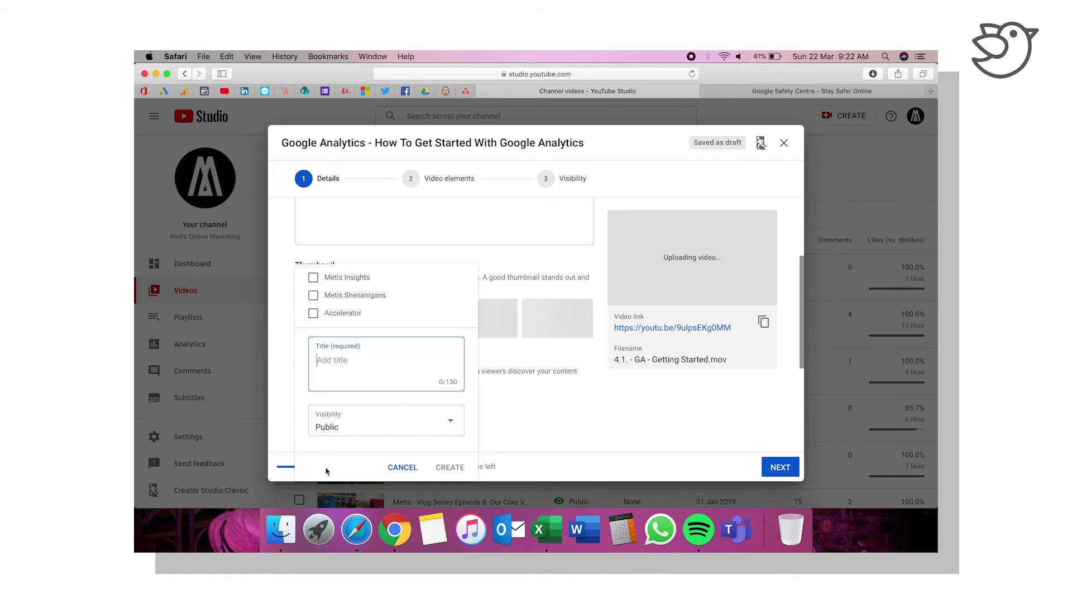
text(Google Analytics)
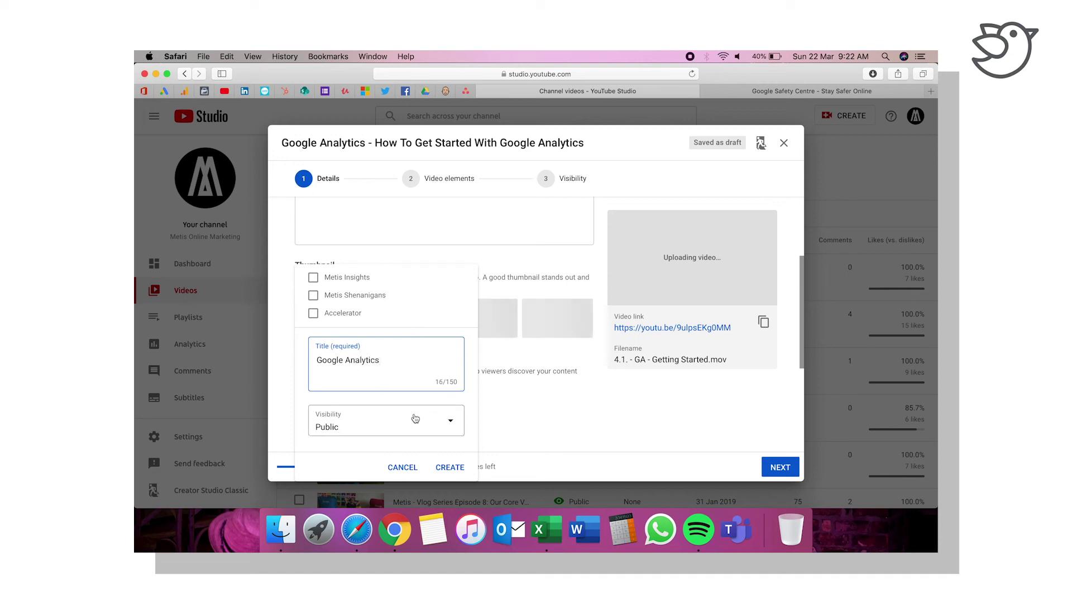
click(449, 468)
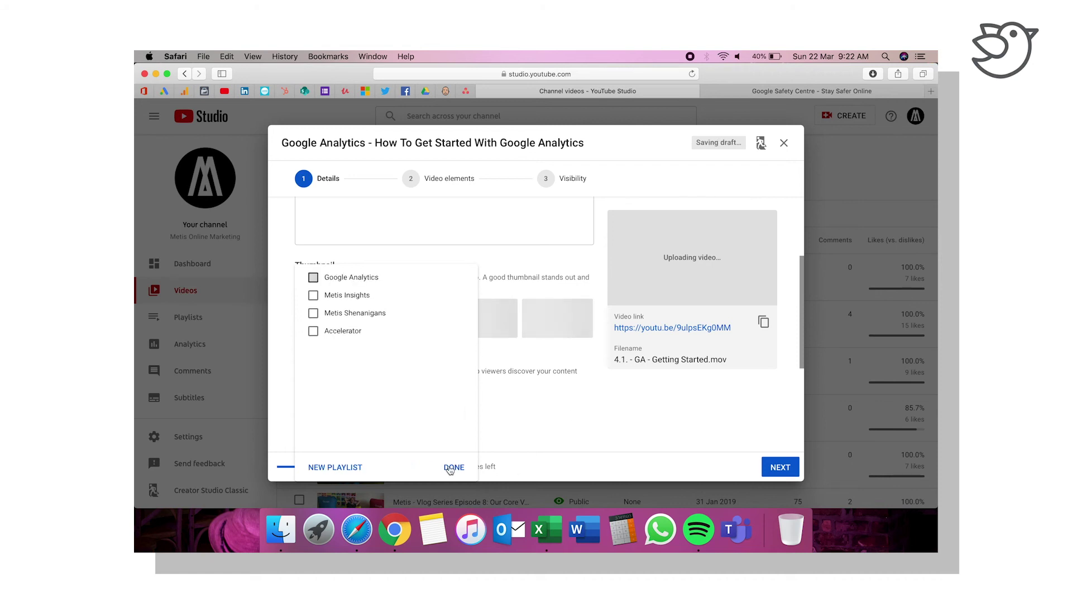
click(453, 468)
scroll(510, 422, down, 3)
scroll(510, 423, down, 3)
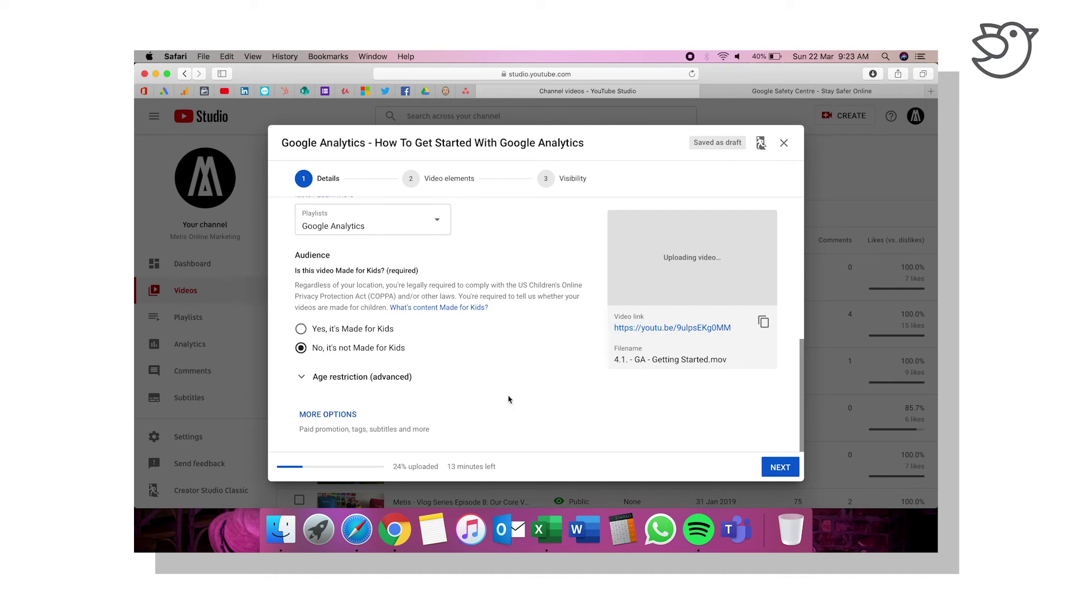
Step: Advance to Visibility, choose Public, and publish the Google Analytics video
click(786, 476)
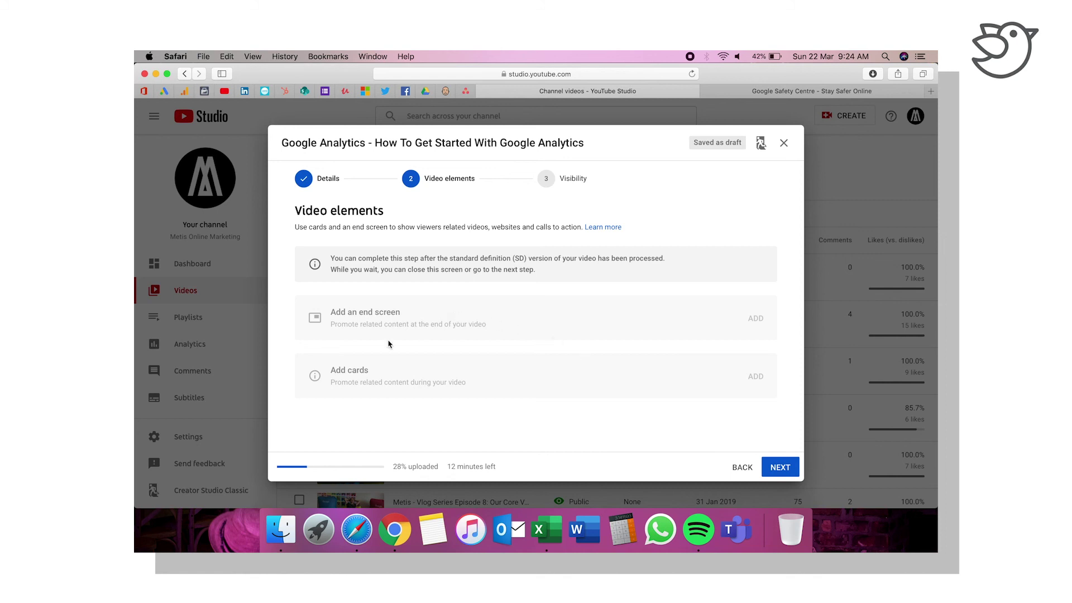
click(788, 469)
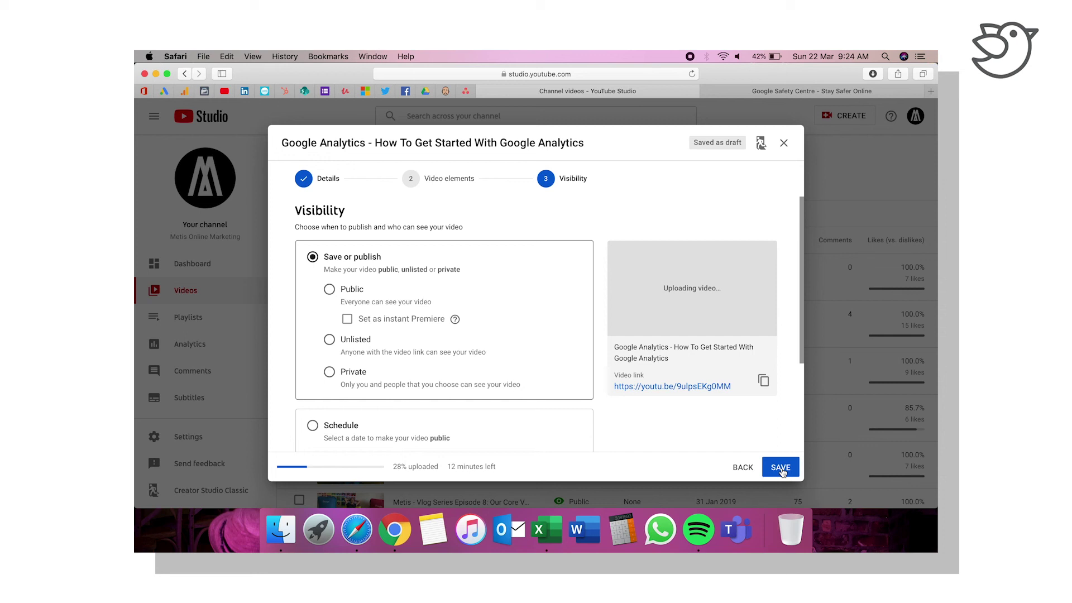
click(781, 468)
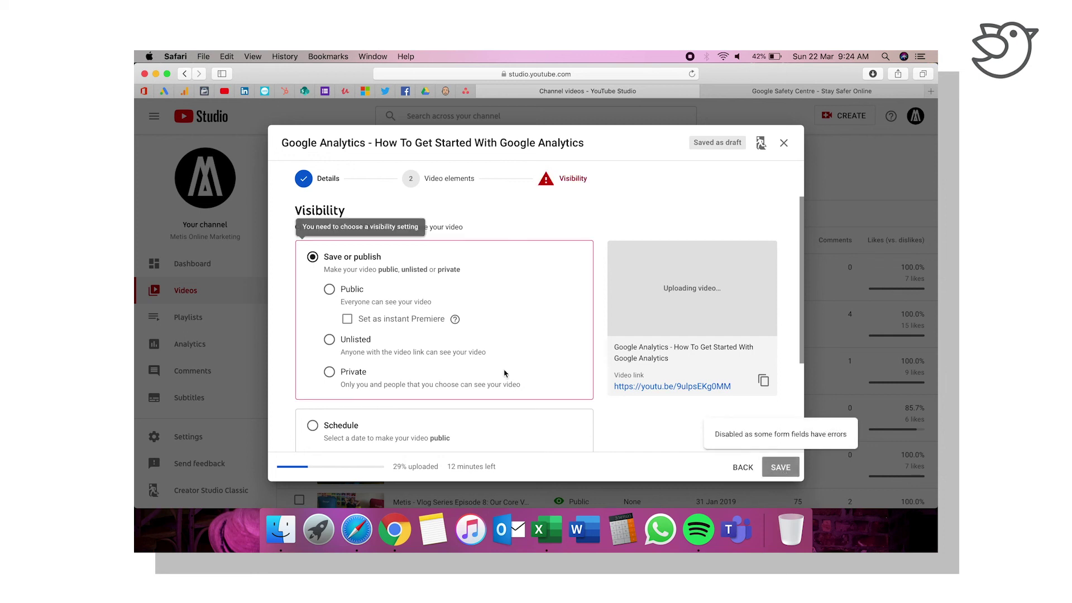
click(341, 291)
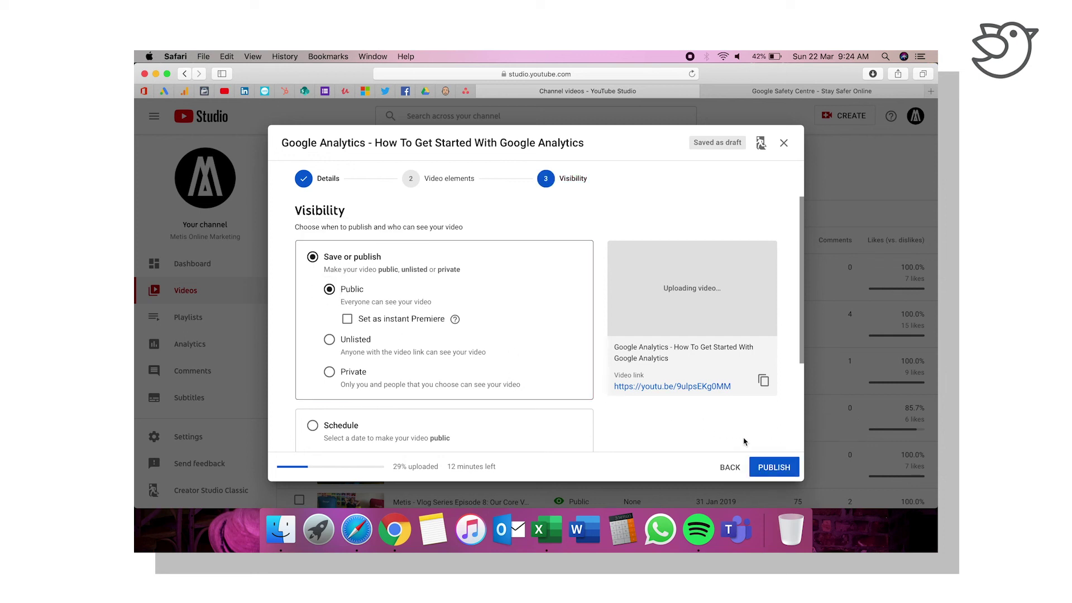
click(776, 470)
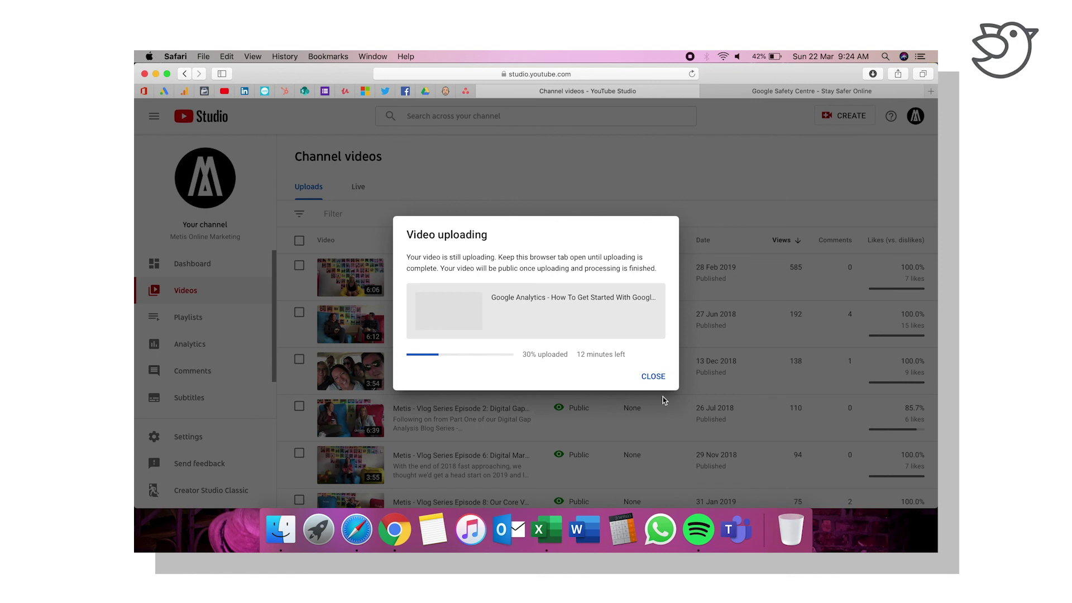
Step: Dismiss the upload notice and open the details of Vlog Series Episode 9
click(655, 374)
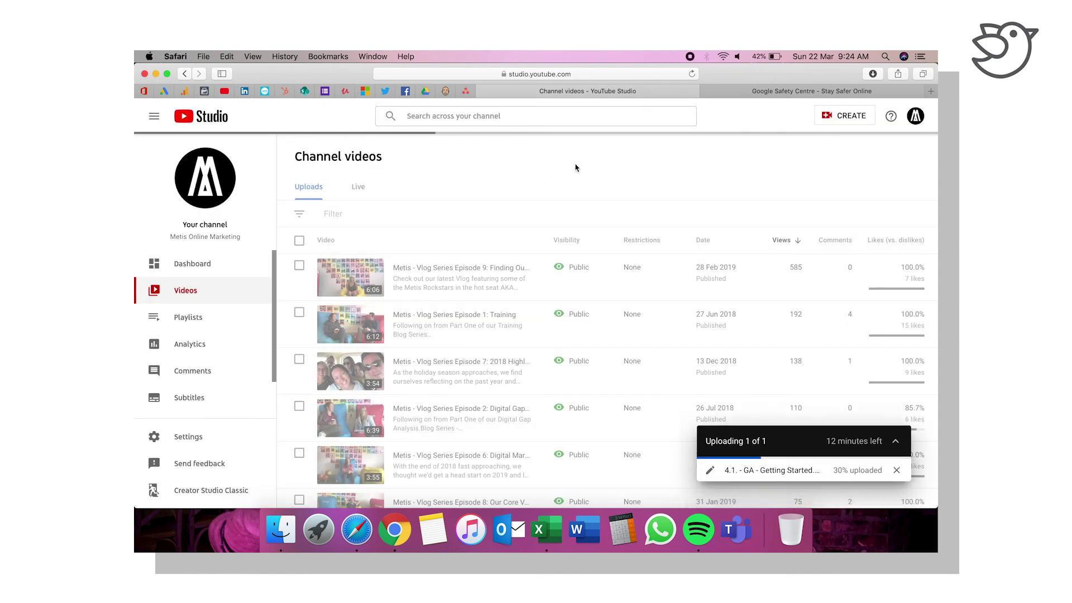
mouse_move(538, 258)
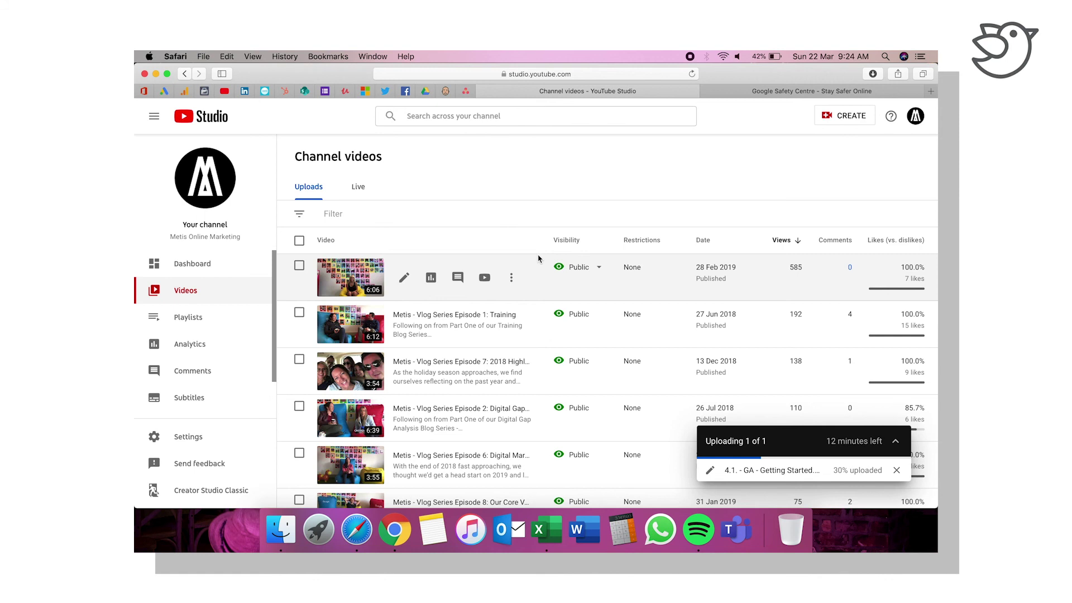
click(405, 278)
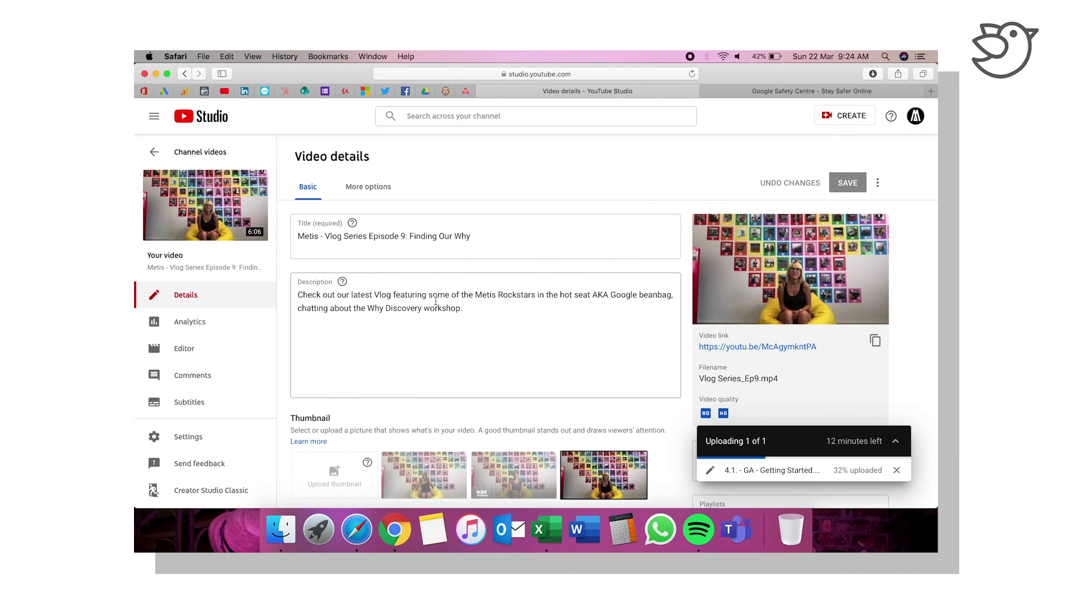
Step: Scroll to the End screen section and open its editor
scroll(454, 363, down, 1)
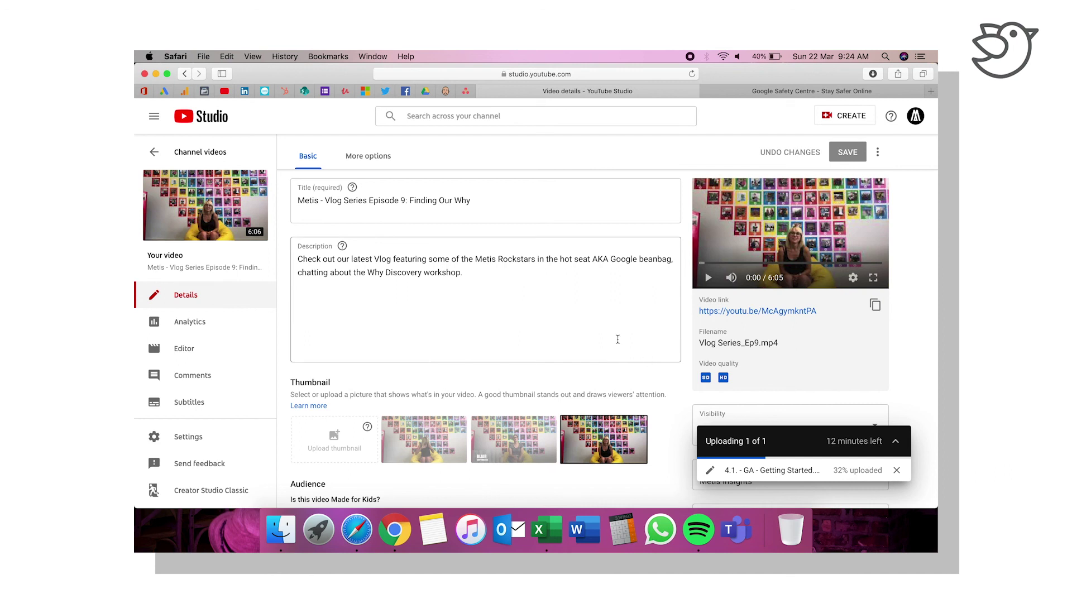
scroll(618, 343, down, 4)
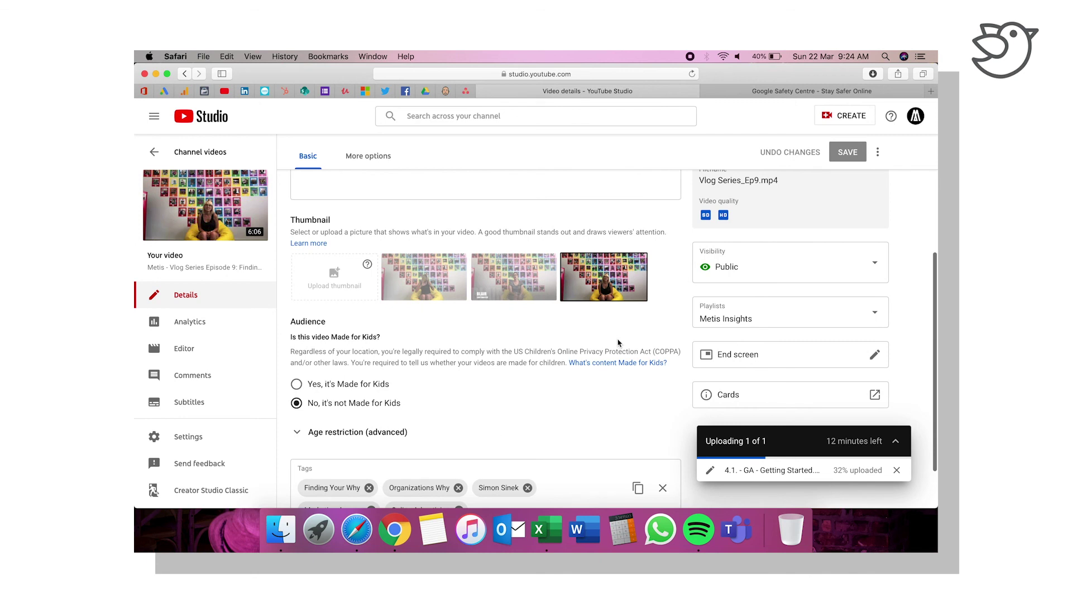
scroll(619, 343, down, 1)
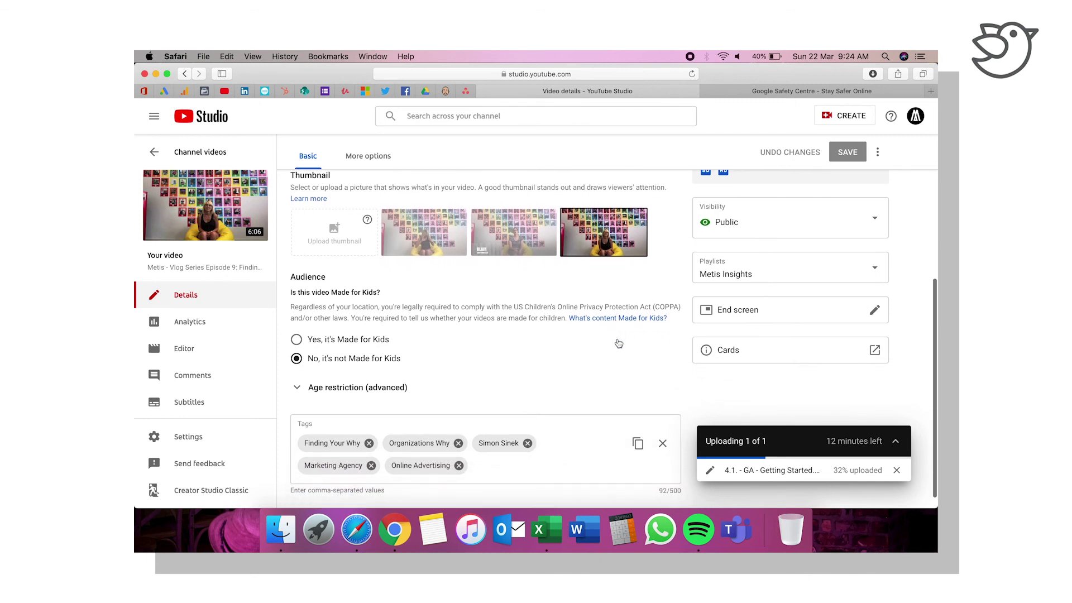
scroll(619, 343, down, 1)
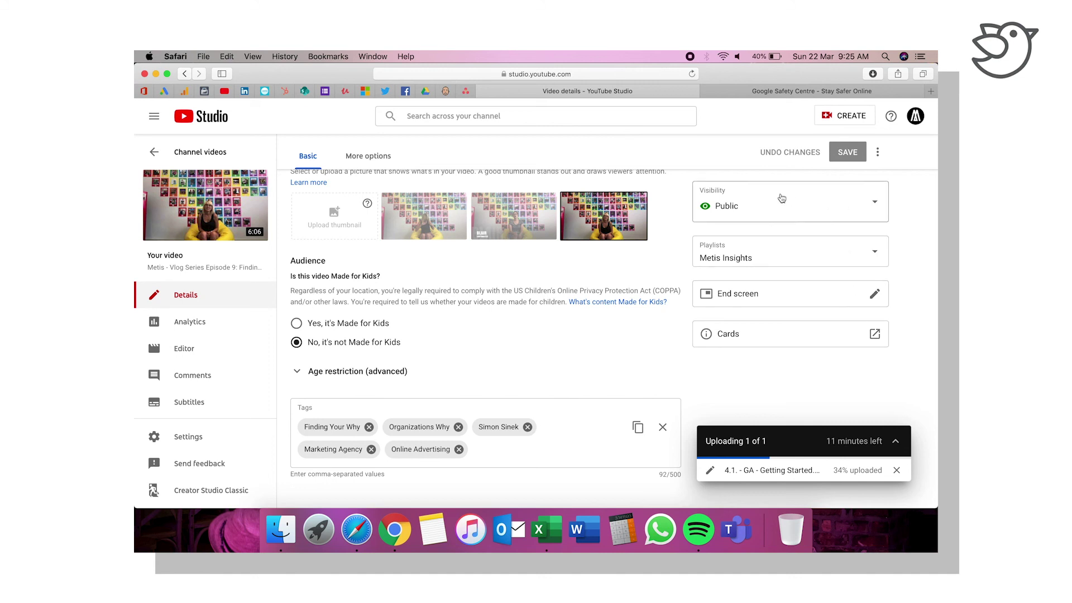
scroll(746, 227, up, 2)
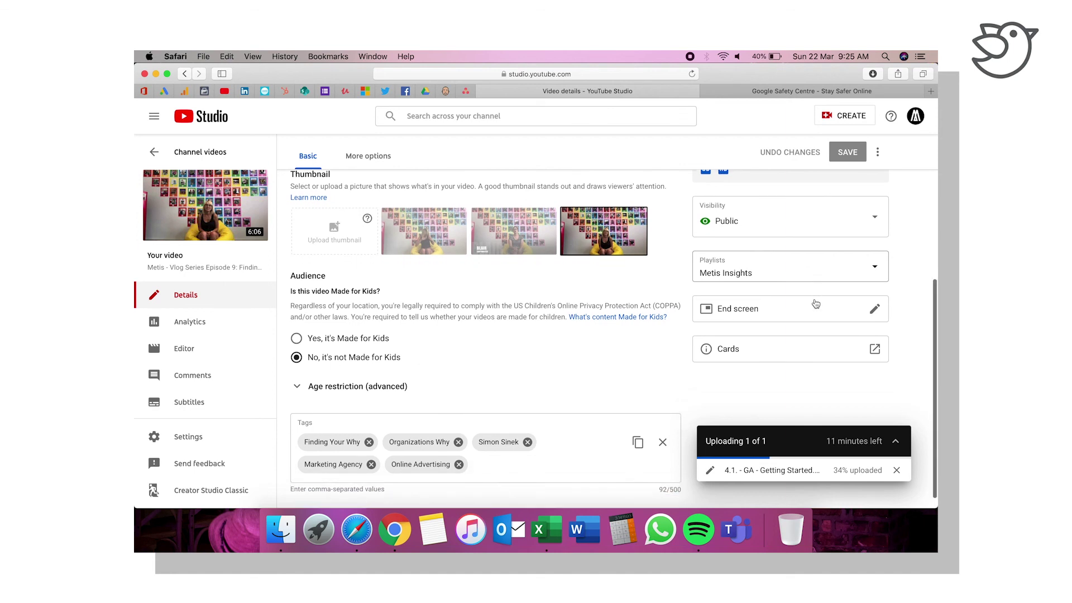
scroll(814, 305, down, 2)
click(875, 294)
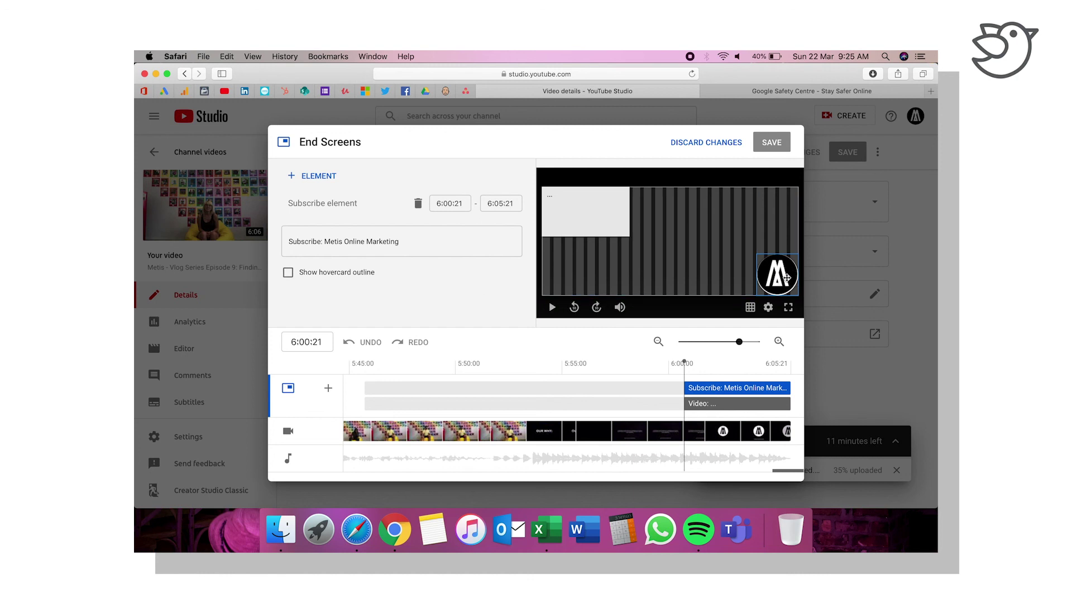
Step: Inspect the end screen's Video and Subscribe elements and the available + Element types
click(600, 204)
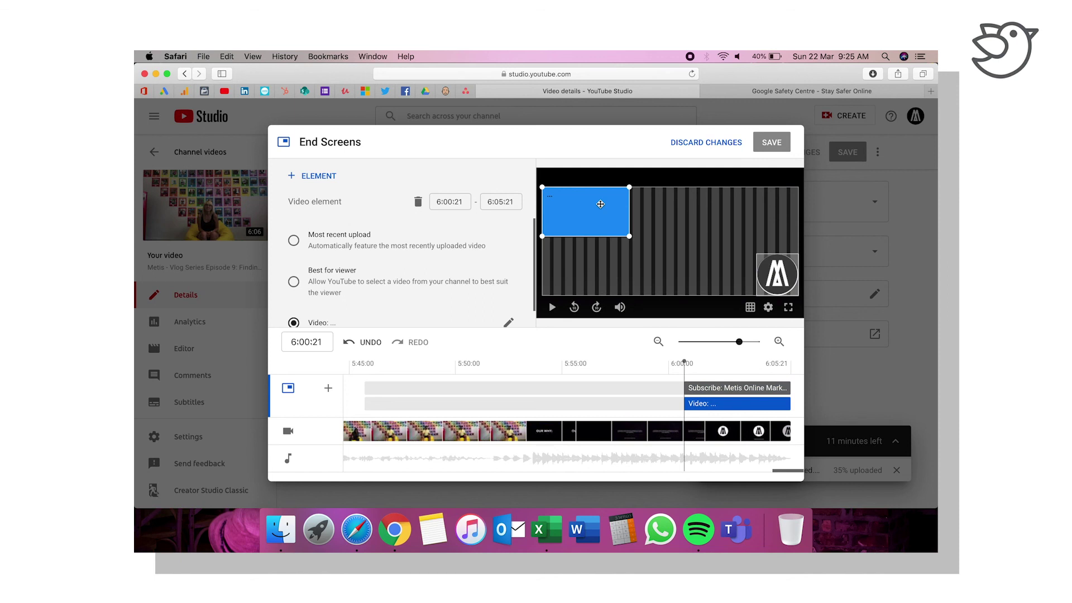
scroll(441, 270, down, 2)
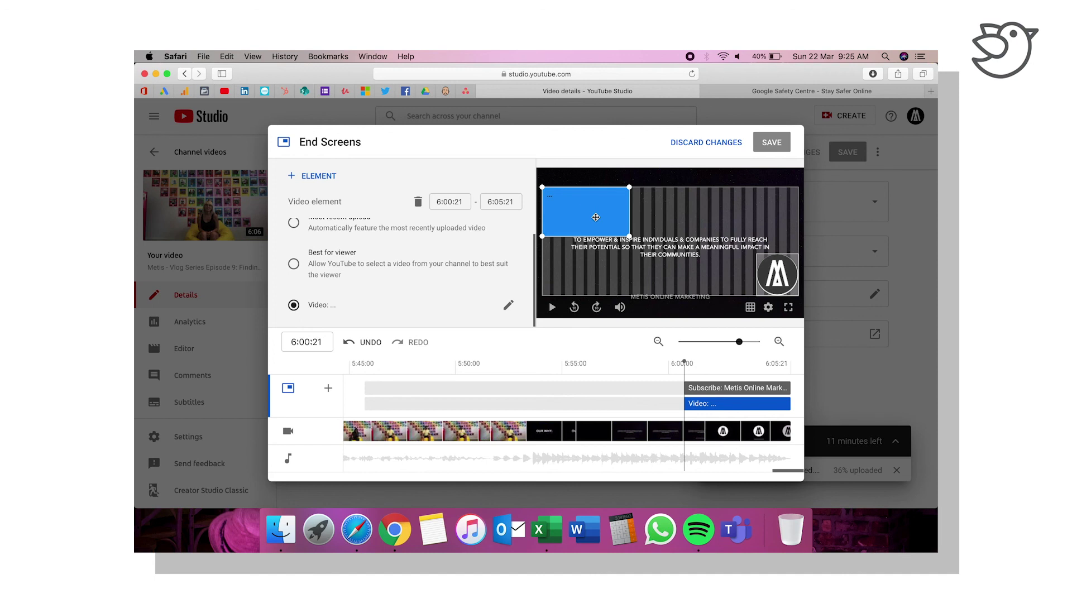
click(777, 285)
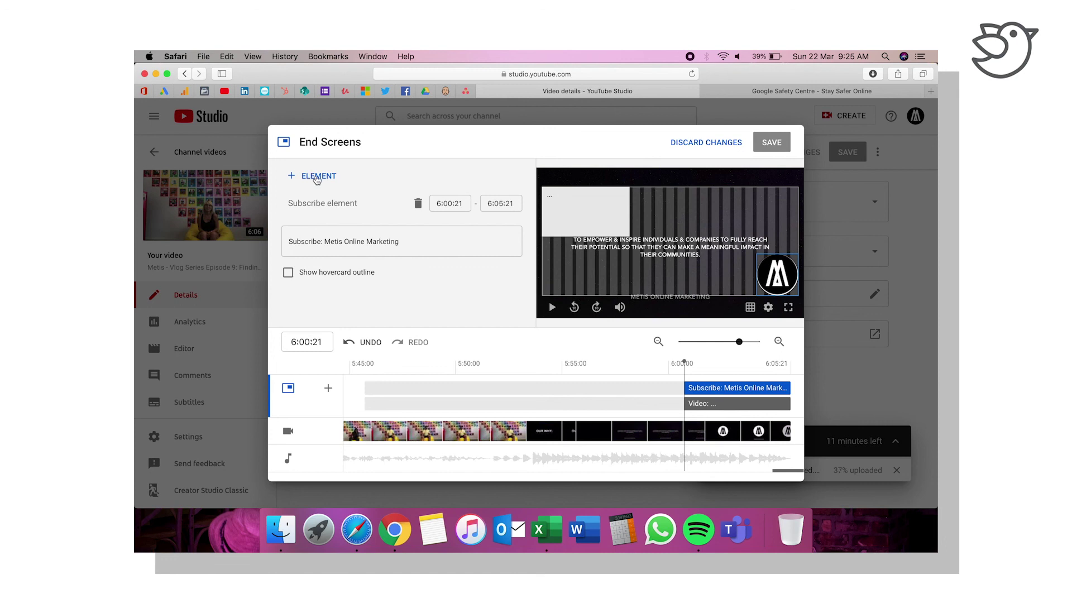
click(317, 178)
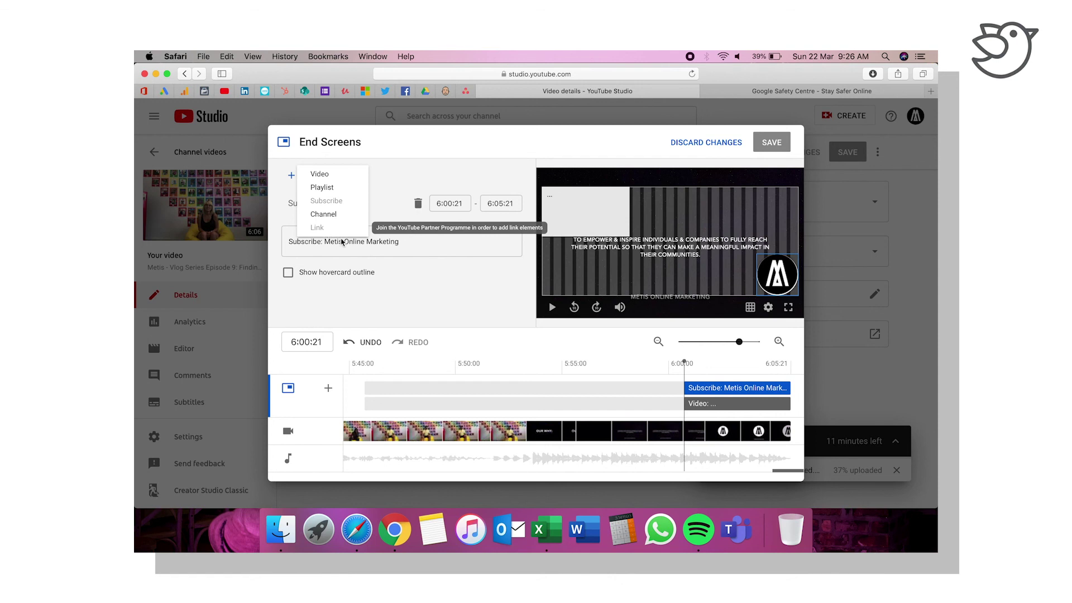
click(409, 299)
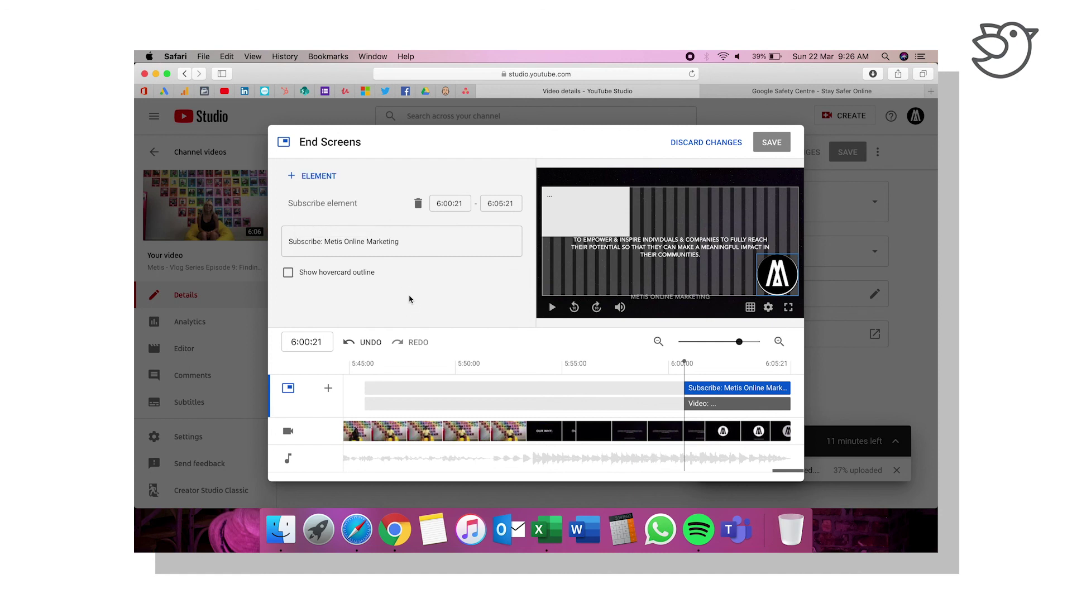